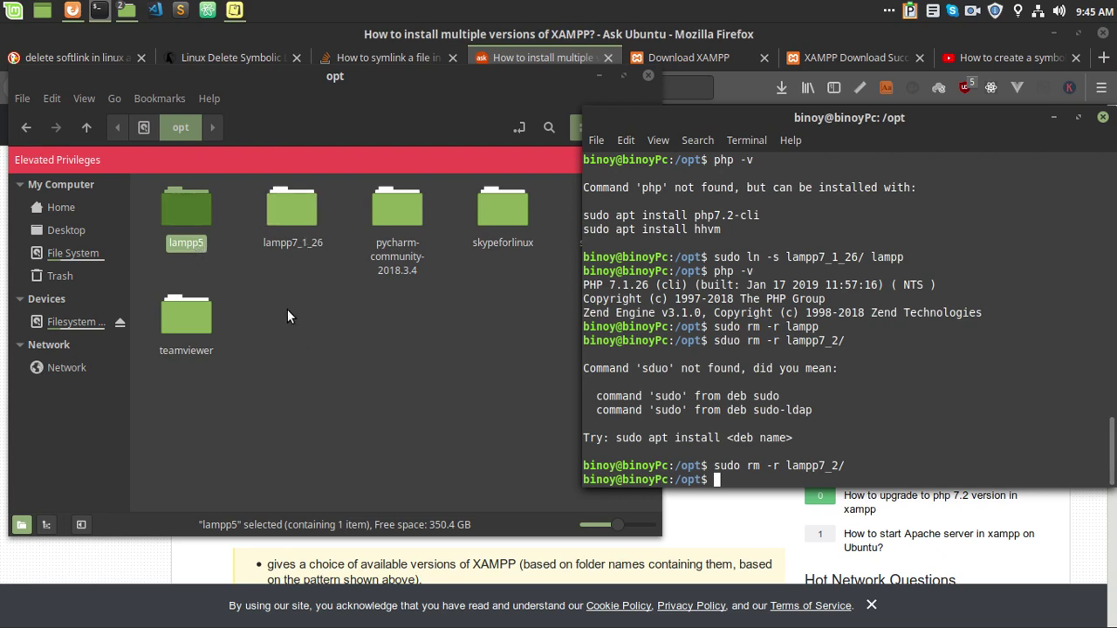
Step: Examine the lampp5 and lampp7_1_26 folders in the /opt directory
{"action": "left_click", "coordinate": [13, 11]}
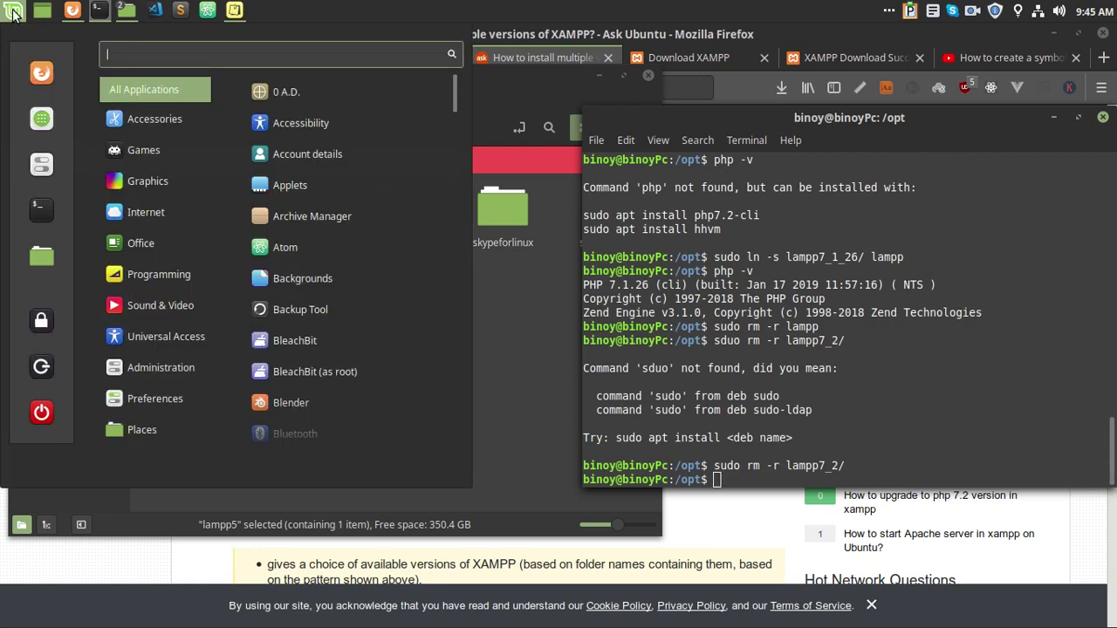
{"action": "left_click", "coordinate": [13, 10]}
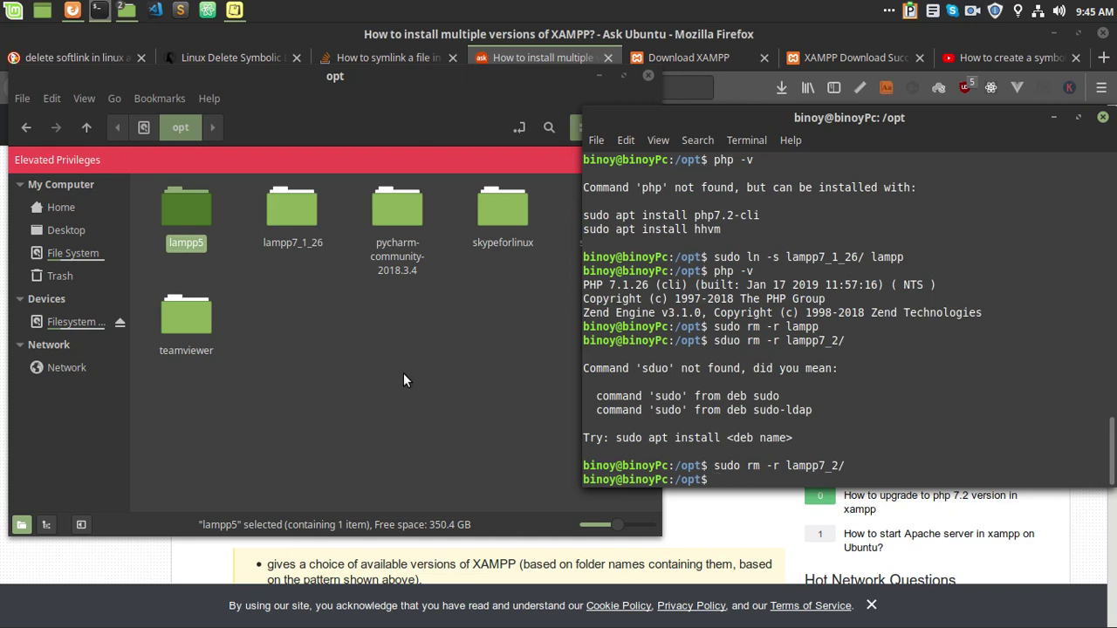
{"action": "left_click", "coordinate": [381, 366]}
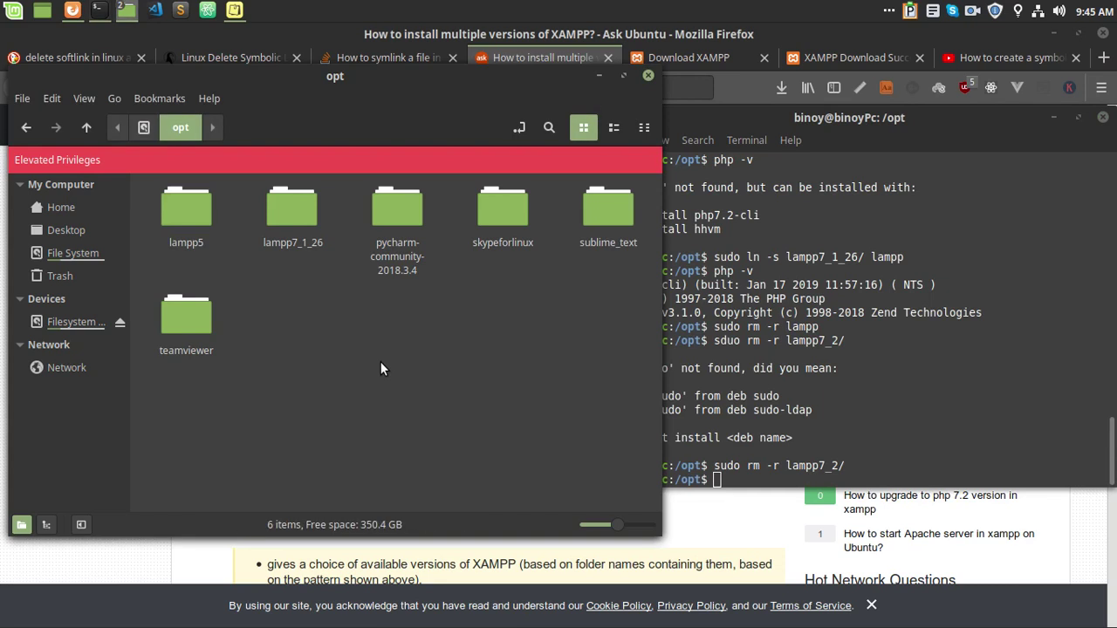
{"action": "left_click", "coordinate": [808, 380]}
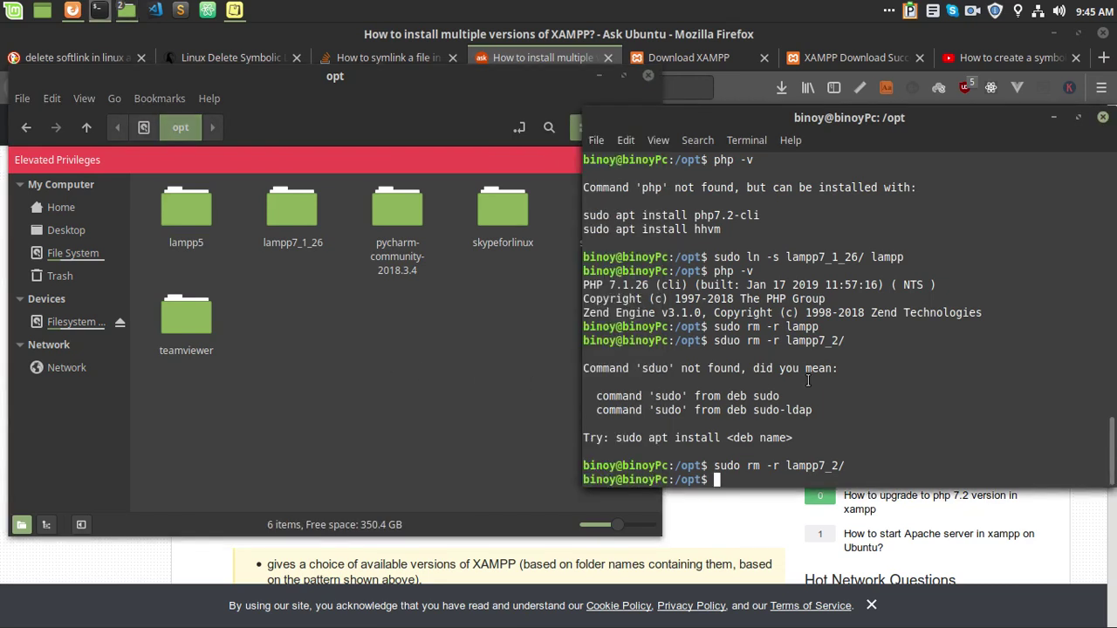
{"action": "left_click", "coordinate": [285, 210]}
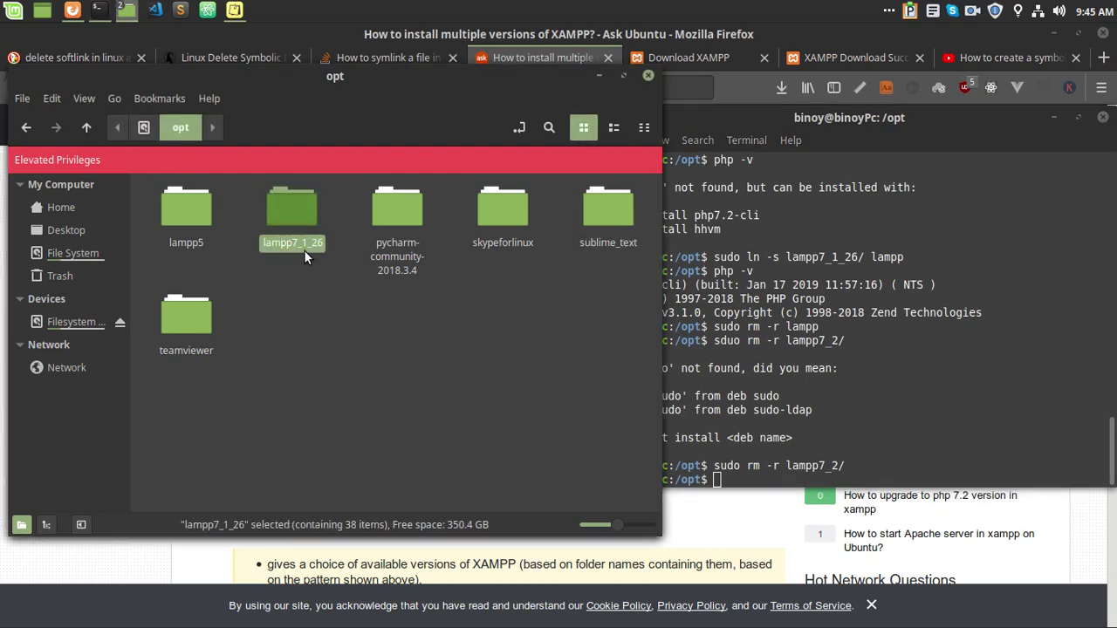
{"action": "left_click", "coordinate": [186, 213]}
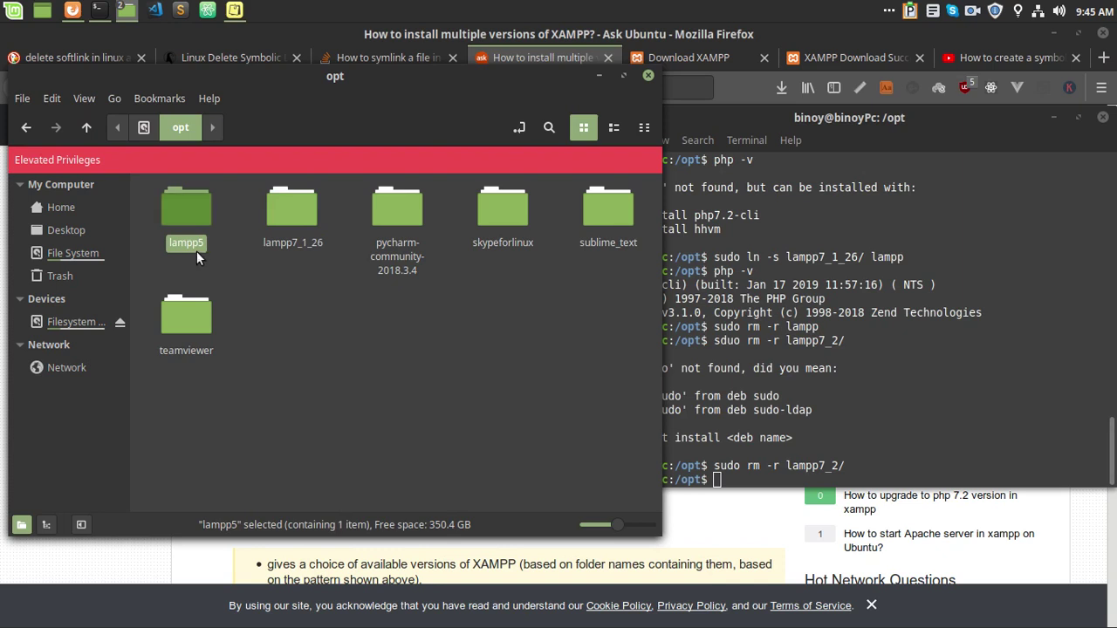
{"action": "left_click", "coordinate": [293, 219]}
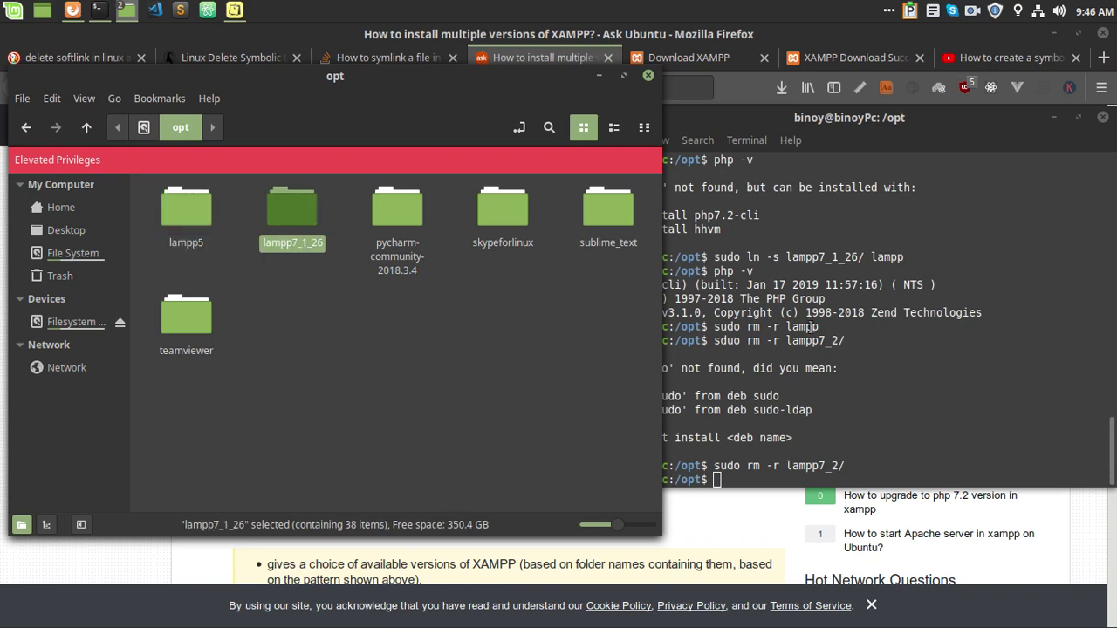
{"action": "left_click", "coordinate": [905, 392]}
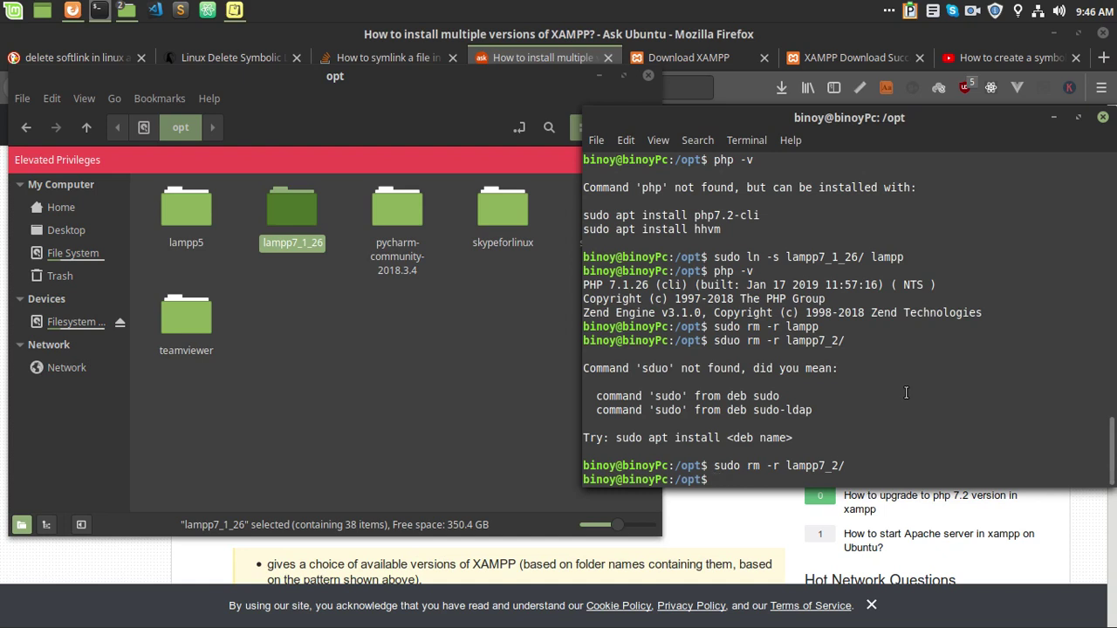
{"action": "left_click", "coordinate": [327, 329]}
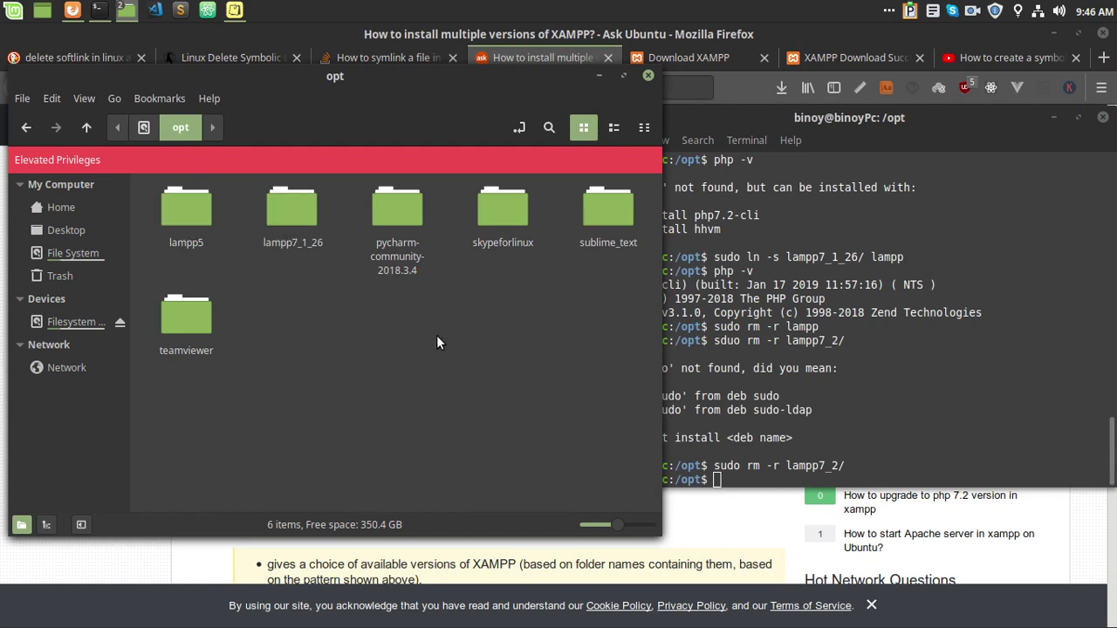
{"action": "left_click", "coordinate": [902, 343]}
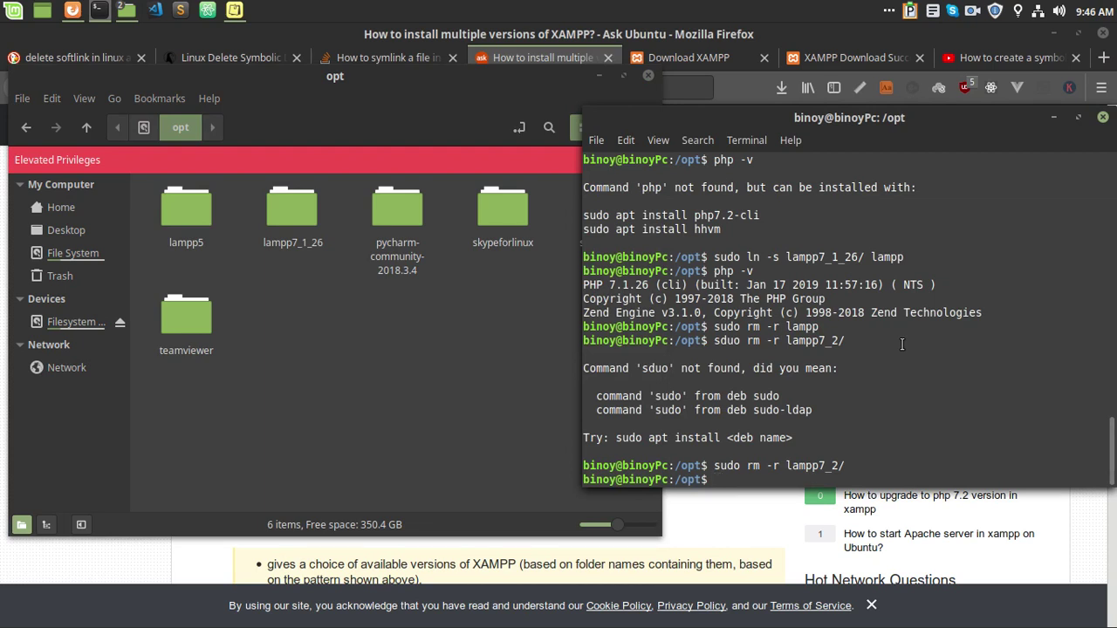
{"action": "type", "text": "cd"}
{"action": "key", "text": "BackSpace"}
{"action": "key", "text": "BackSpace"}
{"action": "key", "text": "BackSpace"}
{"action": "type", "text": "ls /"}
{"action": "key", "text": "BackSpace"}
{"action": "type", "text": "~/Down"}
{"action": "key", "text": "Tab"}
{"action": "key", "text": "ctrl+c"}
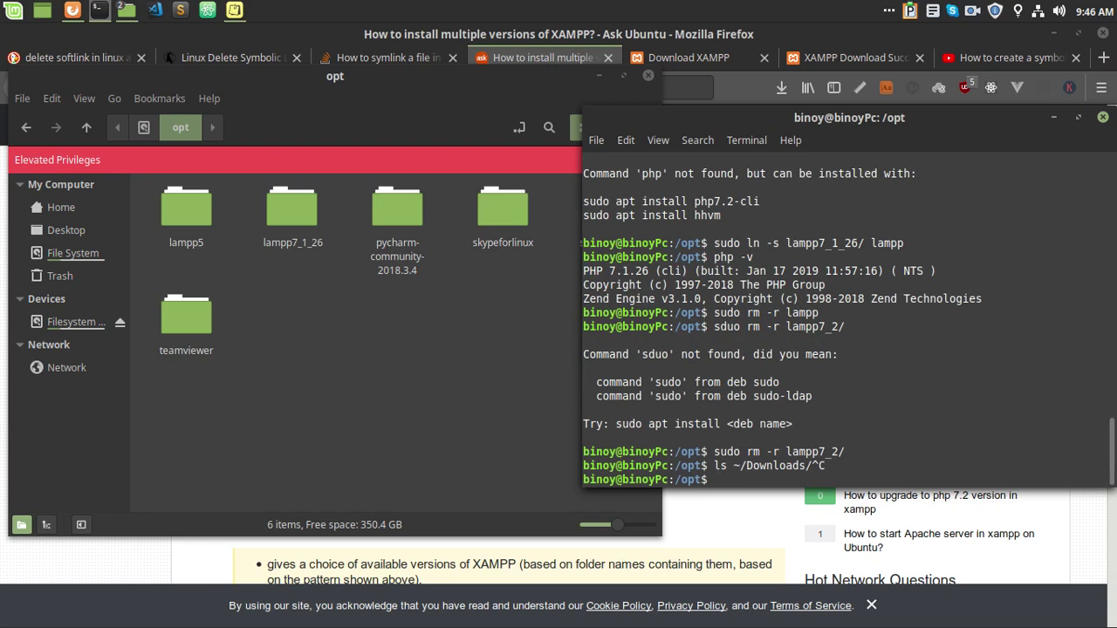
Step: Clear the terminal, enlarge its text by one zoom level and reposition its window
{"action": "type", "text": "clear"}
{"action": "key", "text": "Return"}
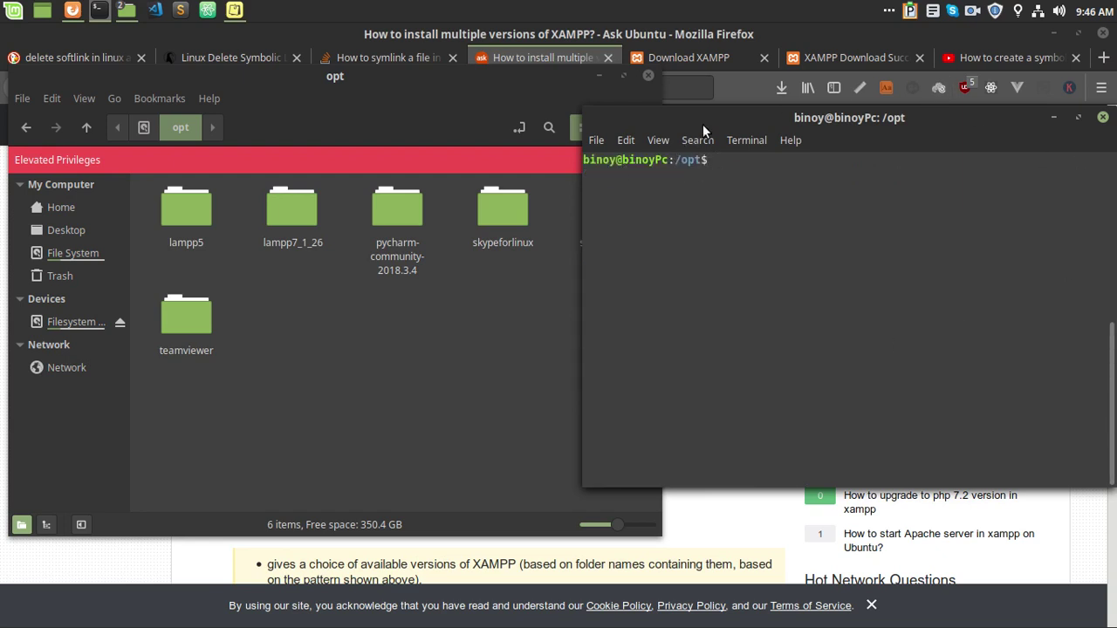
{"action": "left_click", "coordinate": [666, 141]}
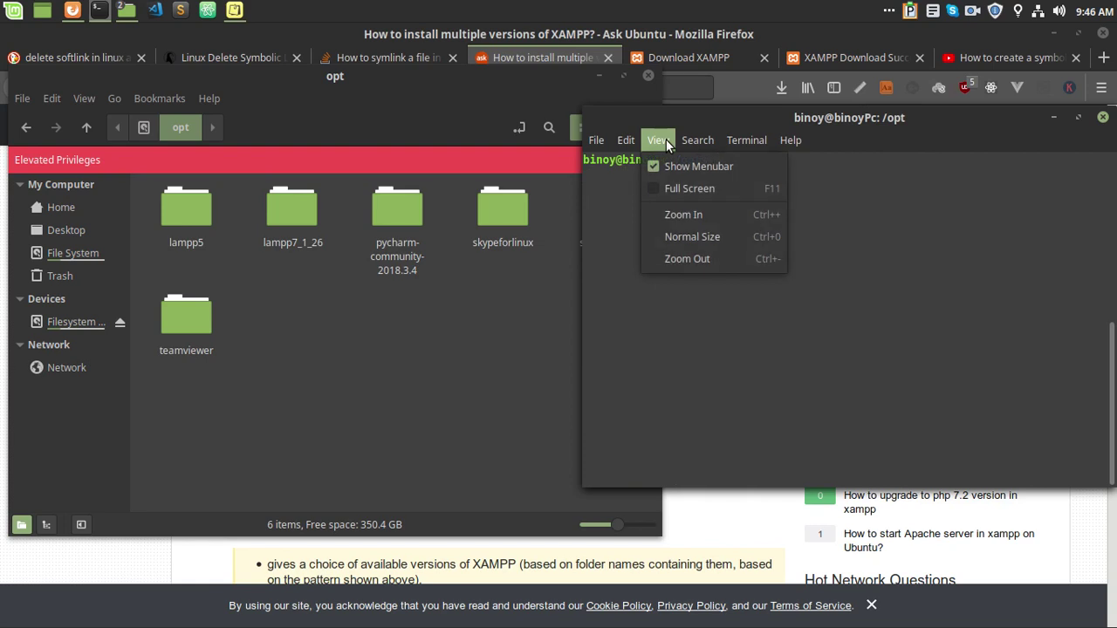
{"action": "left_click", "coordinate": [702, 216]}
{"action": "left_click_drag", "start_coordinate": [774, 116], "coordinate": [807, 140]}
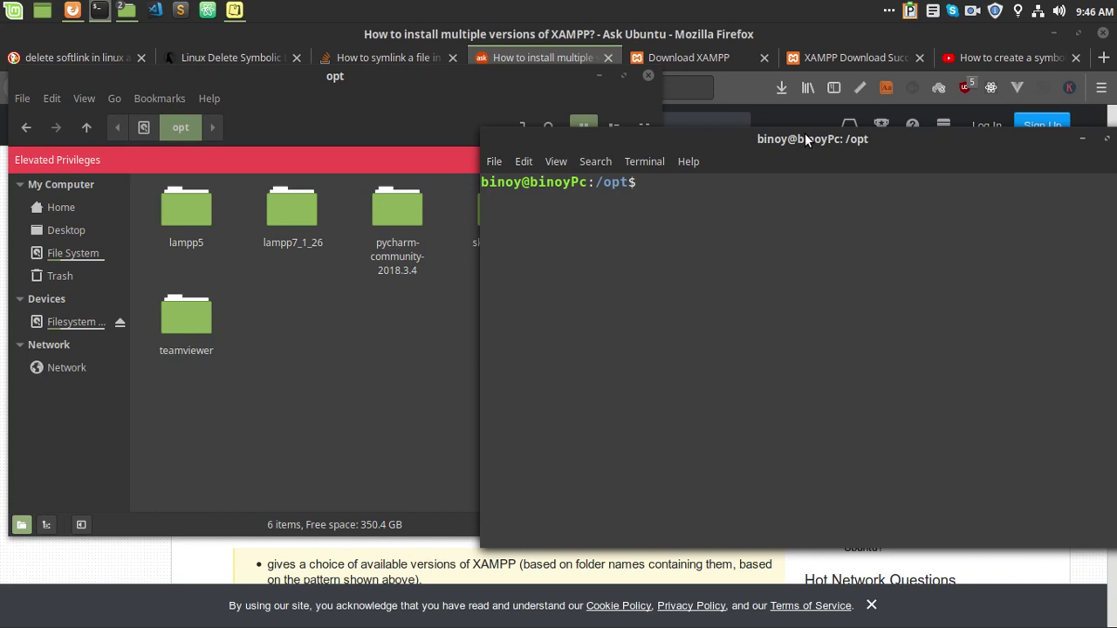
Step: List the contents of ~/Downloads in the terminal and examine the three XAMPP installer files
{"action": "type", "text": "ls ~/Downloads/"}
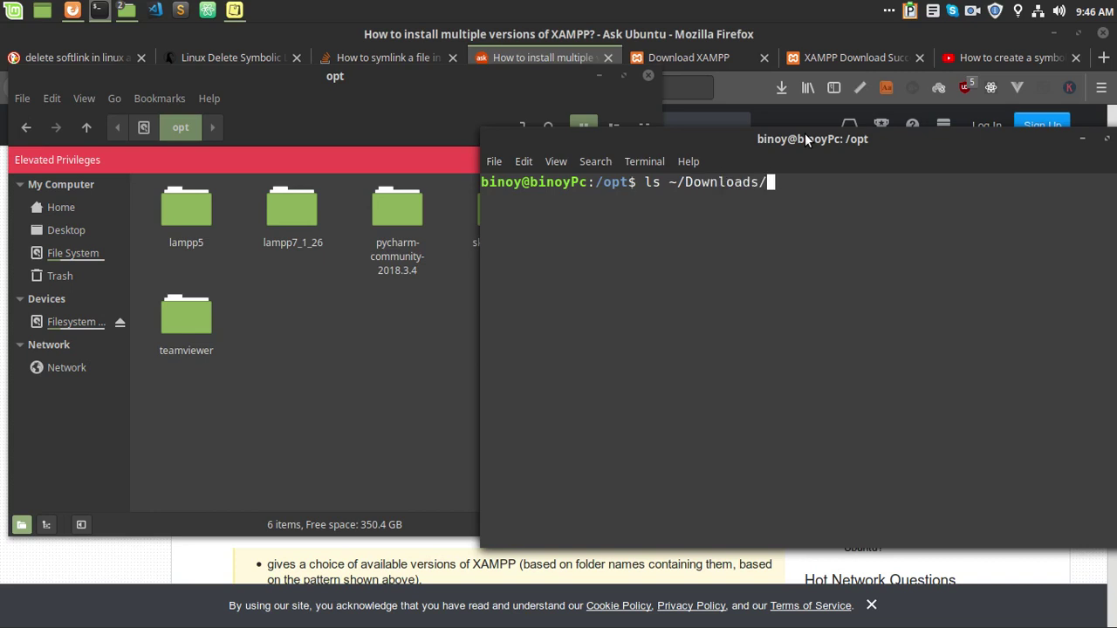
{"action": "key", "text": "Return"}
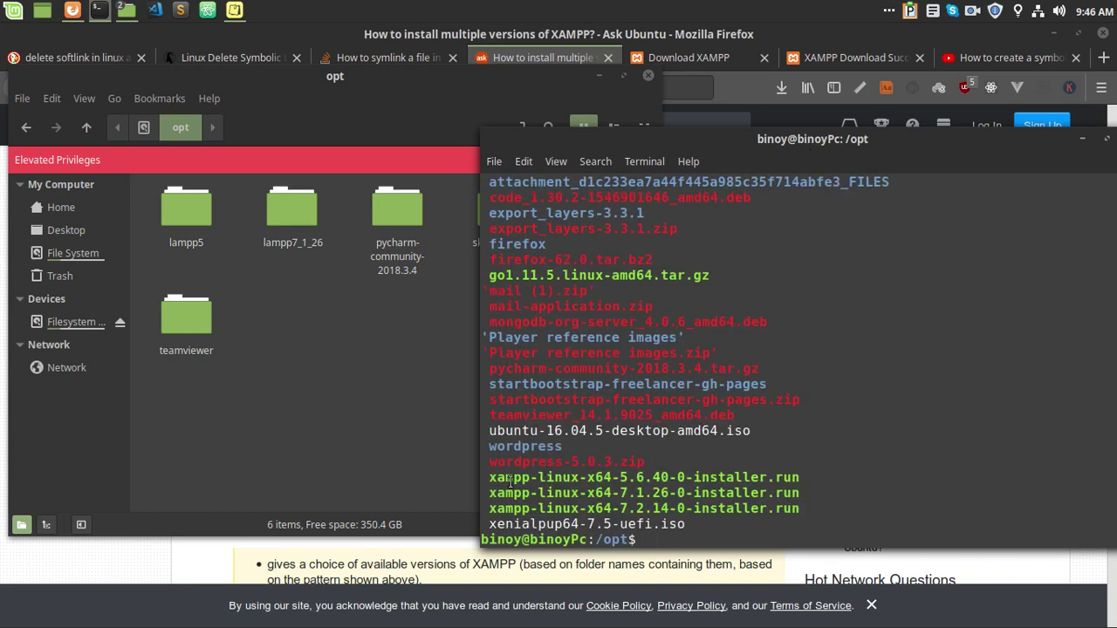
{"action": "left_click_drag", "start_coordinate": [508, 483], "coordinate": [811, 514]}
{"action": "left_click", "coordinate": [812, 512]}
{"action": "left_click_drag", "start_coordinate": [489, 478], "coordinate": [829, 509]}
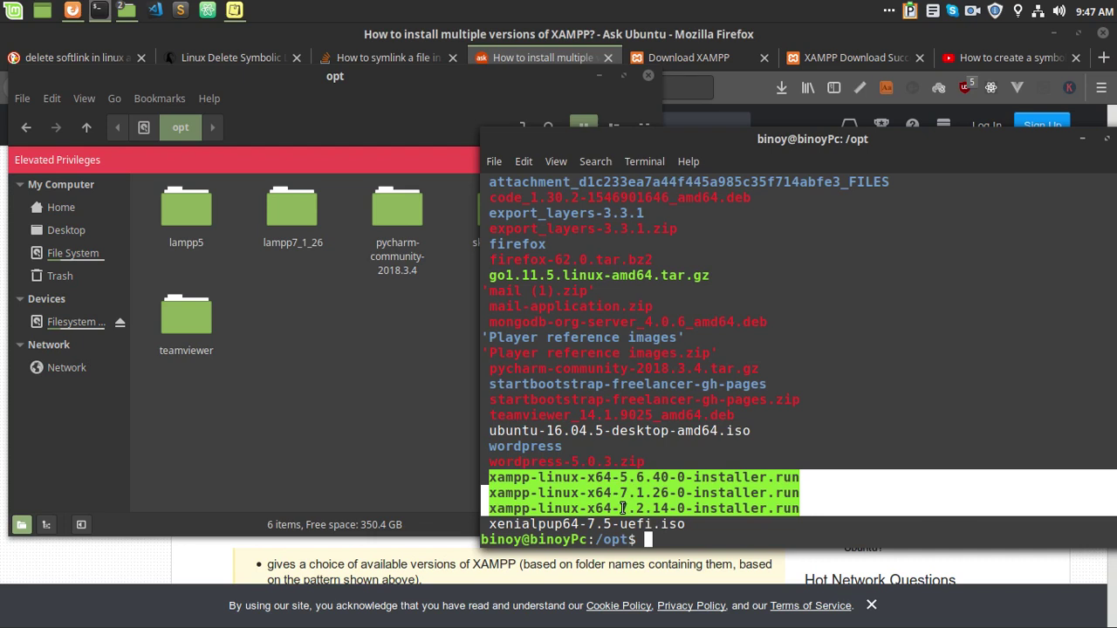
{"action": "left_click", "coordinate": [683, 532]}
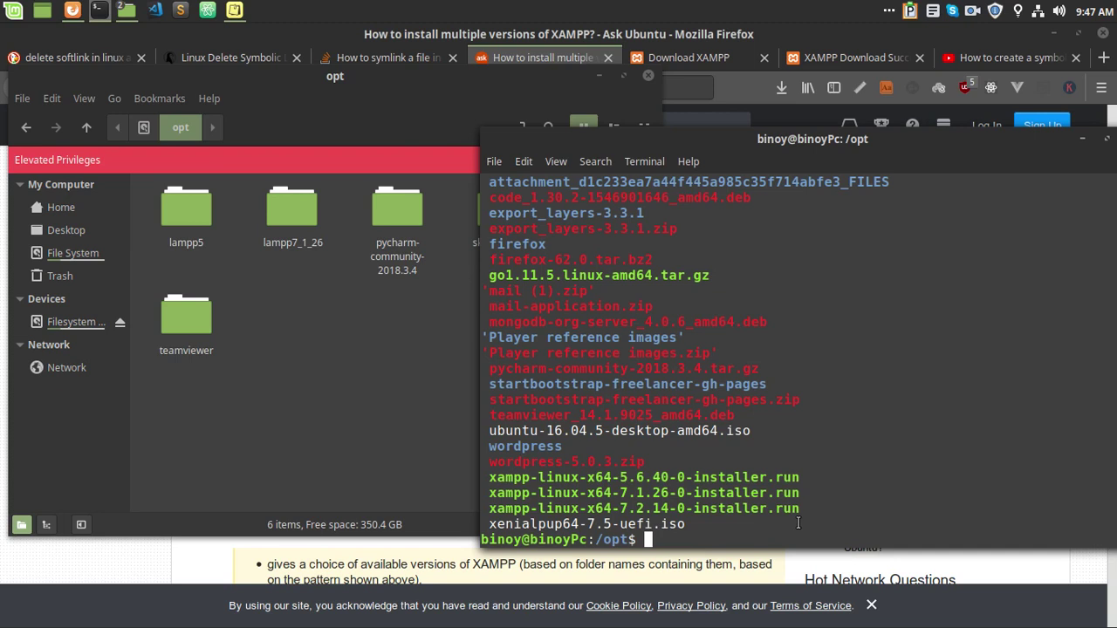
{"action": "type", "text": "sudo ~/d"}
{"action": "key", "text": "BackSpace"}
{"action": "type", "text": "Donw"}
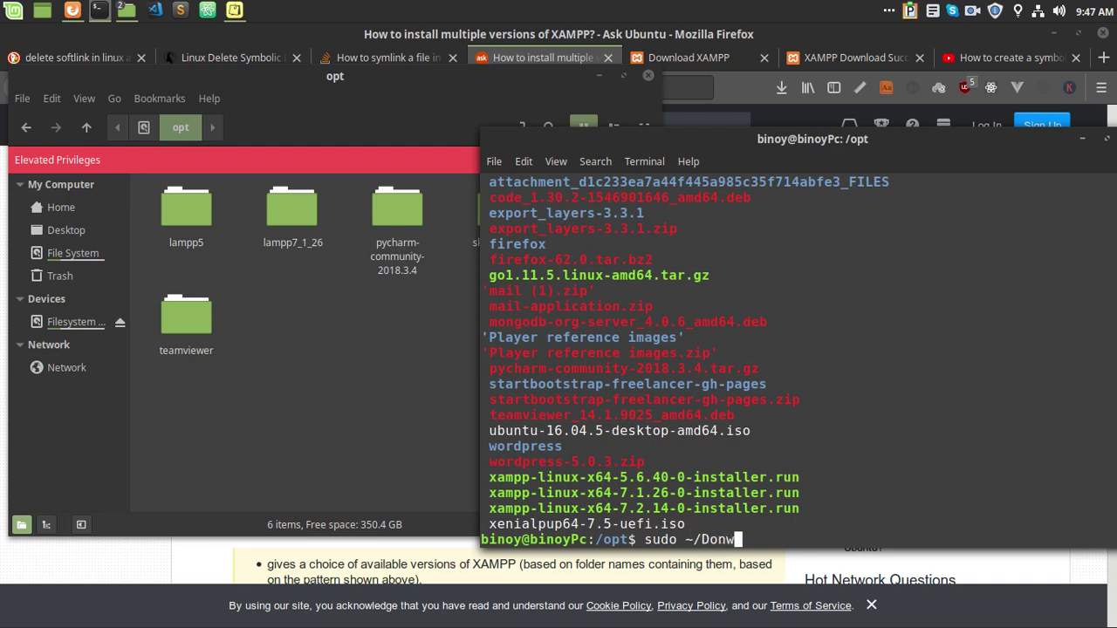
{"action": "key", "text": "BackSpace"}
{"action": "key", "text": "BackSpace"}
{"action": "type", "text": "w"}
{"action": "key", "text": "Tab"}
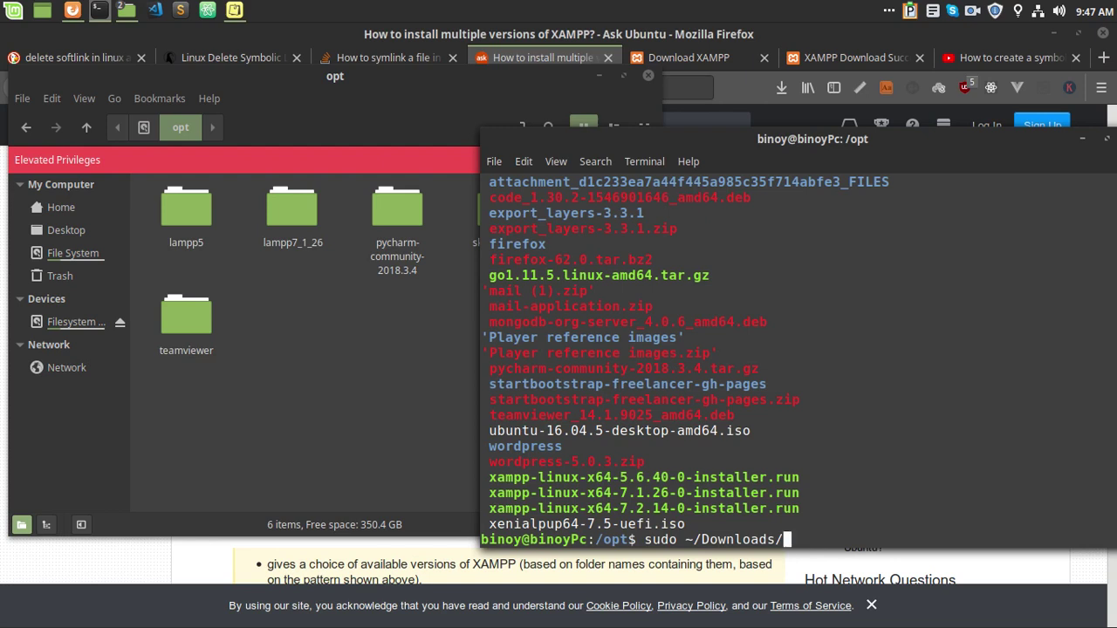
{"action": "type", "text": "xam"}
{"action": "key", "text": "Tab"}
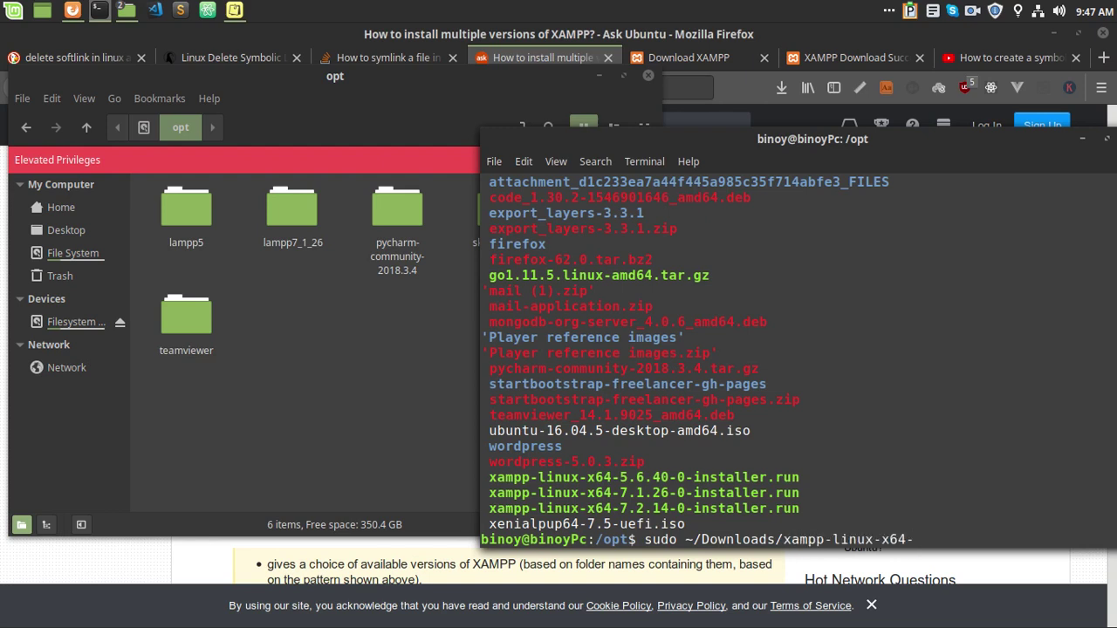
{"action": "type", "text": "7.2"}
{"action": "key", "text": "Tab"}
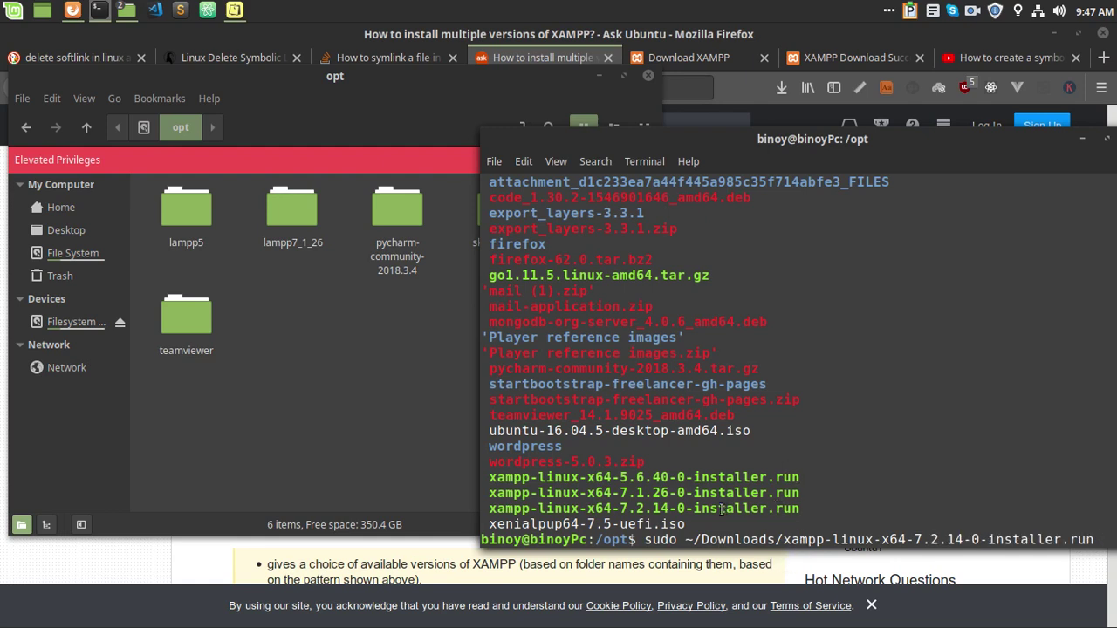
{"action": "key", "text": "ctrl+c"}
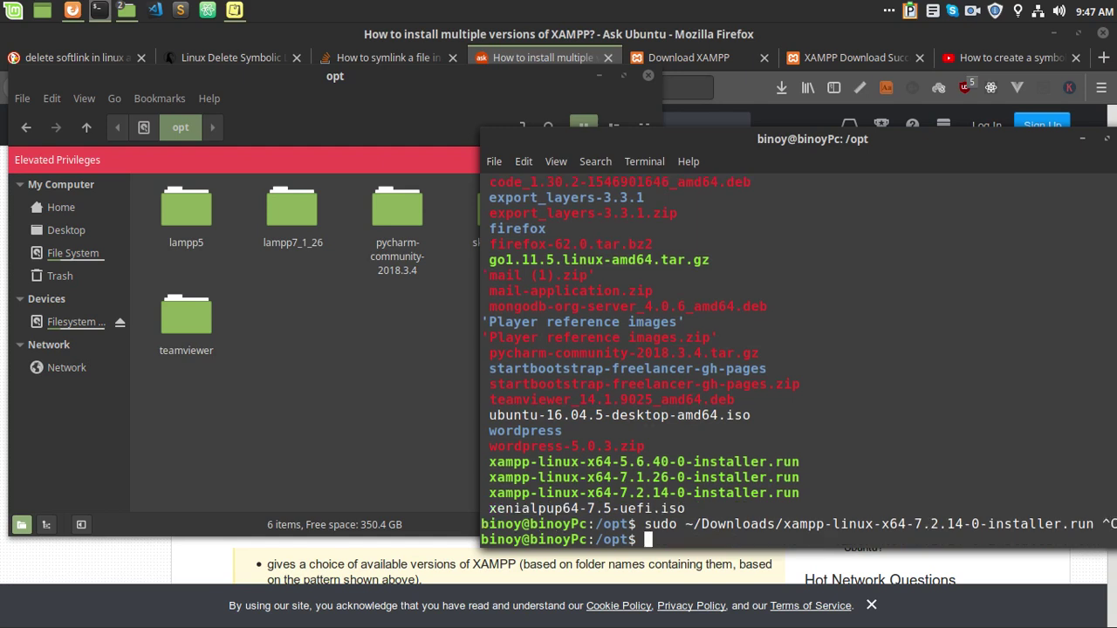
{"action": "type", "text": "sudo chmod +x"}
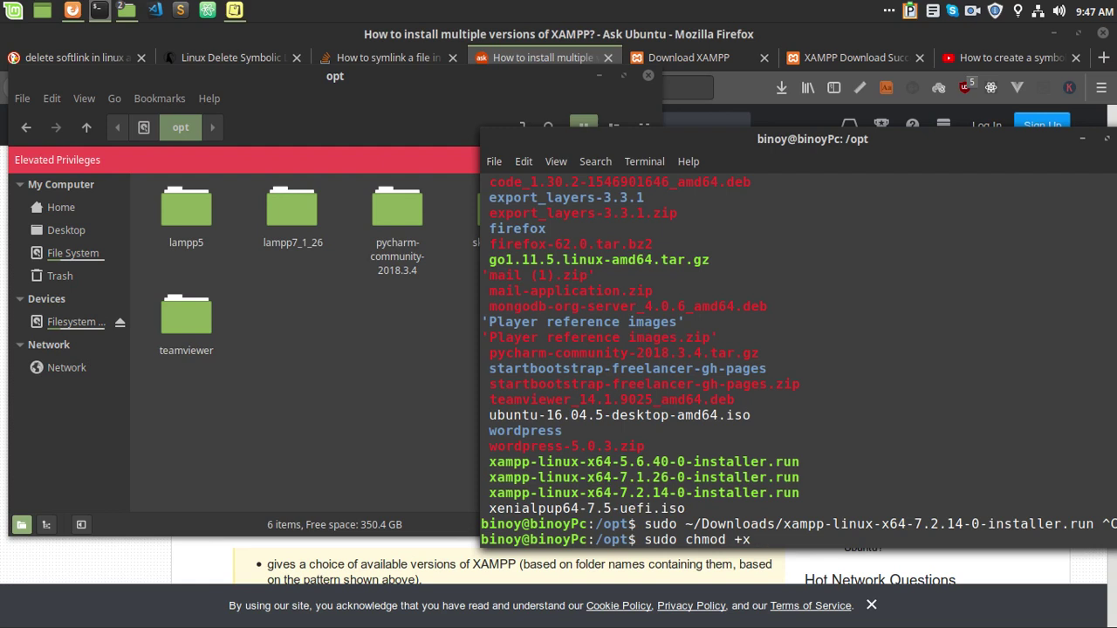
{"action": "key", "text": "ctrl+c"}
{"action": "key", "text": "Up"}
{"action": "key", "text": "Up"}
{"action": "key", "text": "Up"}
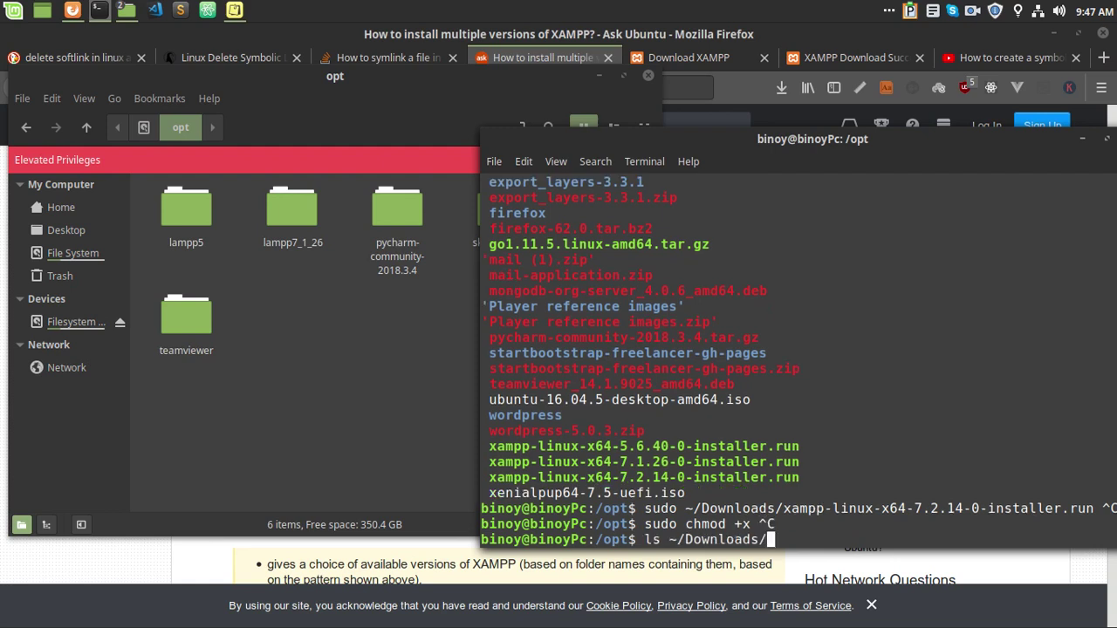
{"action": "key", "text": "Down"}
{"action": "key", "text": "Down"}
{"action": "key", "text": "BackSpace"}
{"action": "key", "text": "BackSpace"}
{"action": "key", "text": "BackSpace"}
{"action": "key", "text": "BackSpace"}
{"action": "key", "text": "BackSpace"}
{"action": "key", "text": "BackSpace"}
{"action": "key", "text": "BackSpace"}
{"action": "key", "text": "BackSpace"}
{"action": "key", "text": "BackSpace"}
{"action": "key", "text": "BackSpace"}
{"action": "key", "text": "BackSpace"}
{"action": "key", "text": "BackSpace"}
{"action": "key", "text": "BackSpace"}
{"action": "key", "text": "BackSpace"}
{"action": "key", "text": "BackSpace"}
Step: Run ~/Downloads/xampp-linux-x64-7.2.14-0-installer.run with sudo to launch the XAMPP setup wizard
{"action": "type", "text": "sudo "}
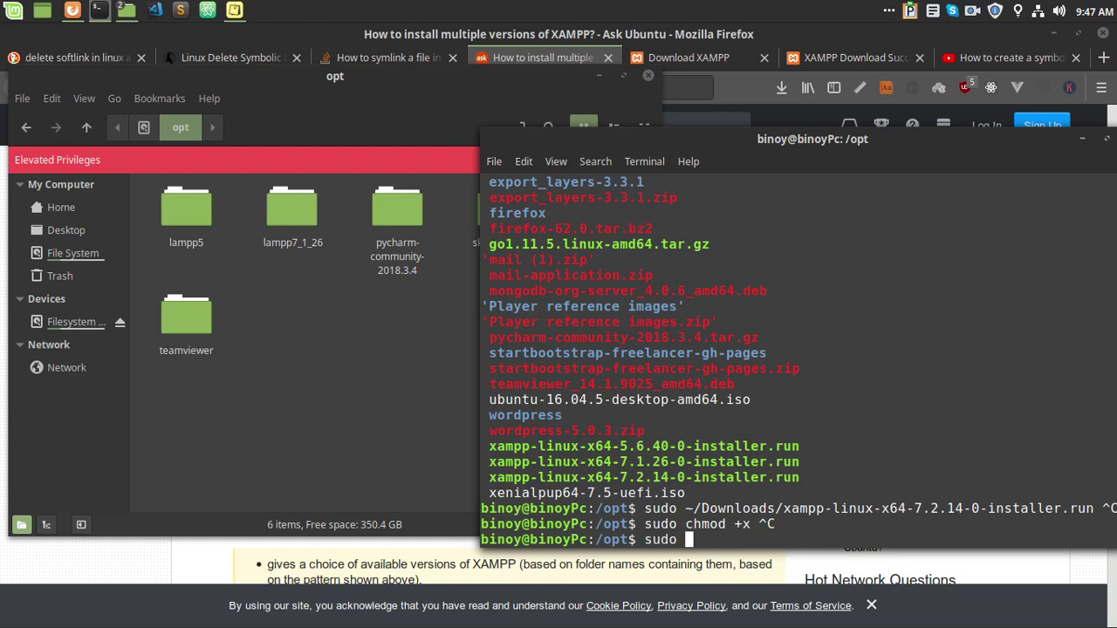
{"action": "type", "text": "~/Donw"}
{"action": "key", "text": "BackSpace"}
{"action": "key", "text": "BackSpace"}
{"action": "type", "text": "w"}
{"action": "key", "text": "Tab"}
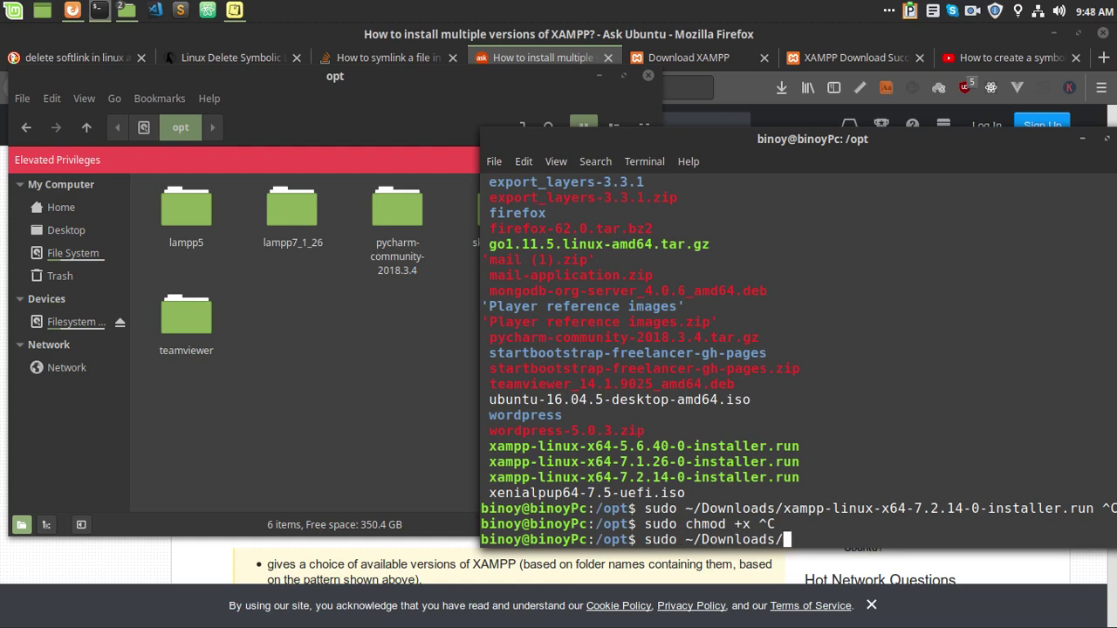
{"action": "type", "text": "xa"}
{"action": "key", "text": "Tab"}
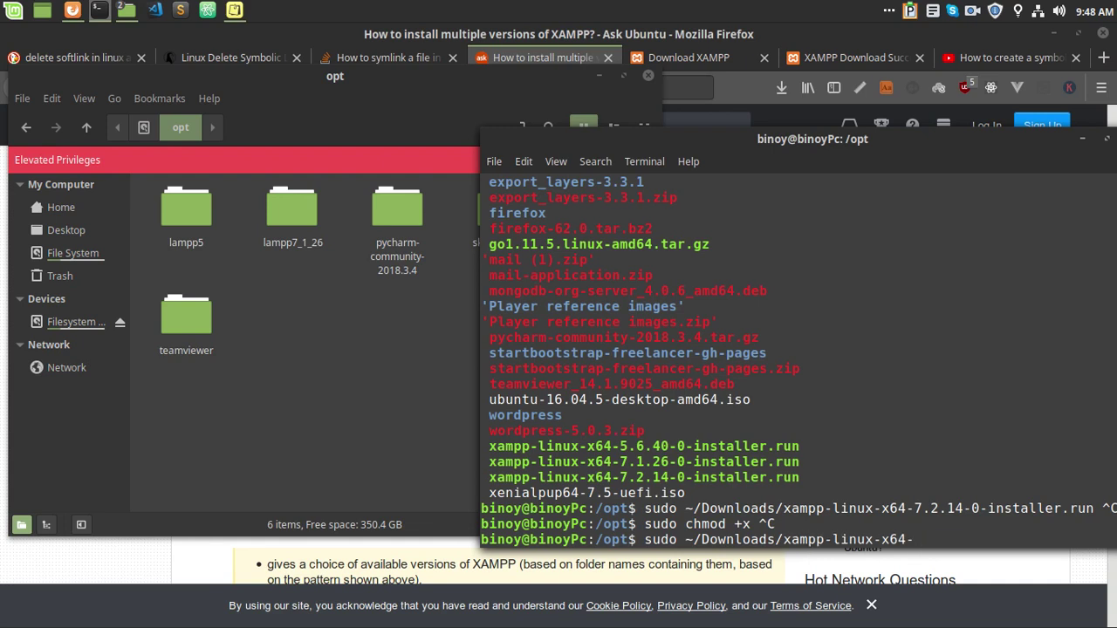
{"action": "type", "text": "7.2"}
{"action": "key", "text": "Tab"}
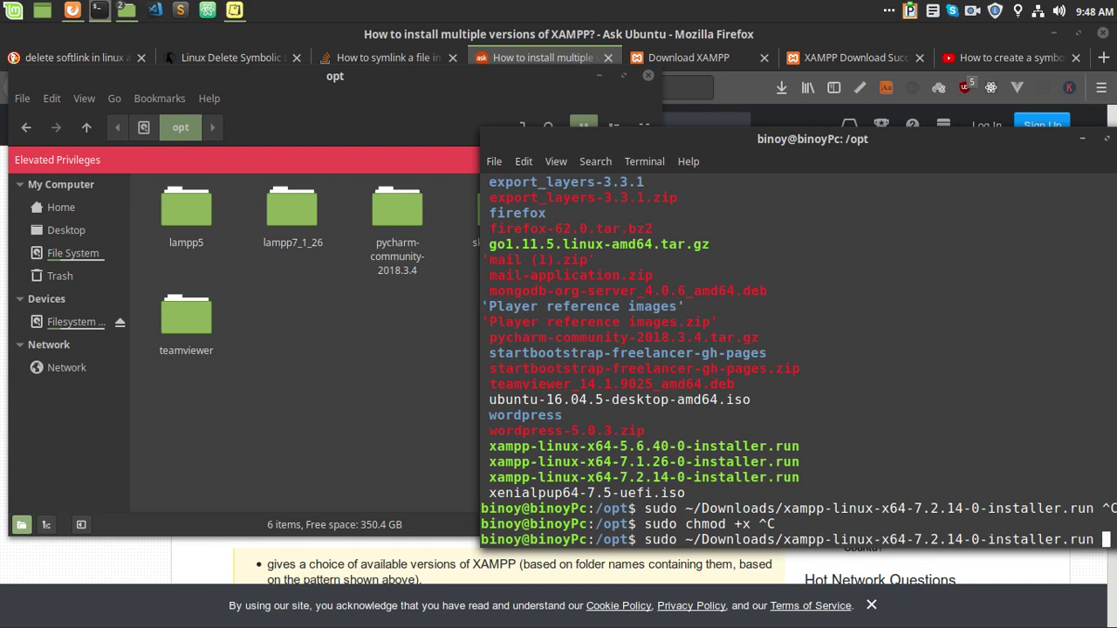
{"action": "key", "text": "Return"}
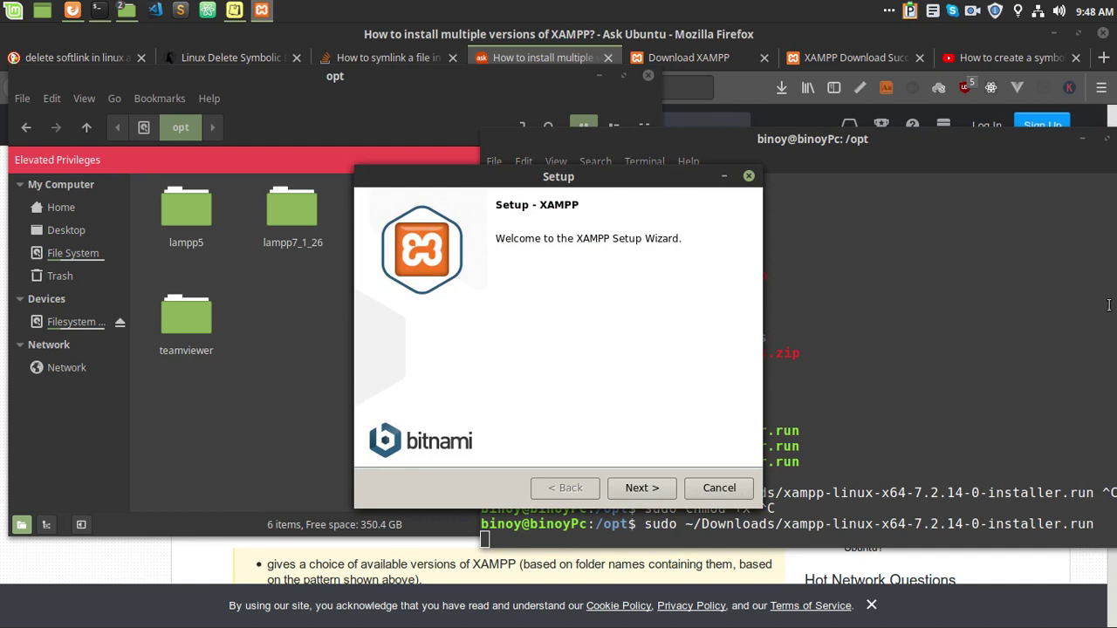
Step: Install XAMPP with both Core Files and Developer Files, turning off the option to learn more about Bitnami for XAMPP
{"action": "left_click", "coordinate": [653, 491]}
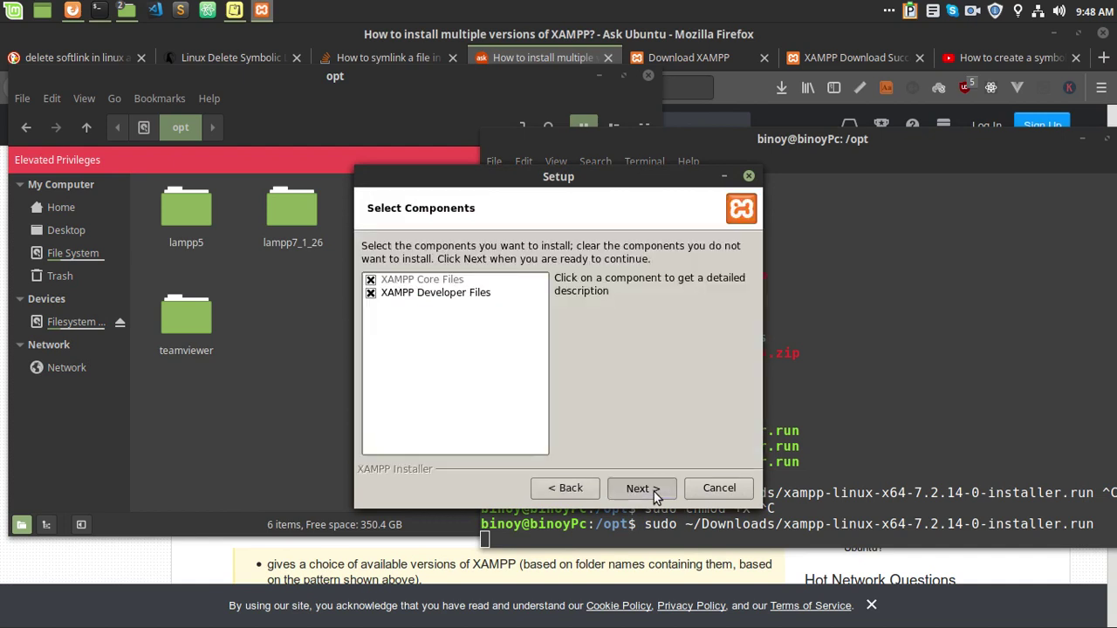
{"action": "left_click", "coordinate": [653, 491]}
{"action": "left_click", "coordinate": [653, 491]}
{"action": "left_click", "coordinate": [697, 345]}
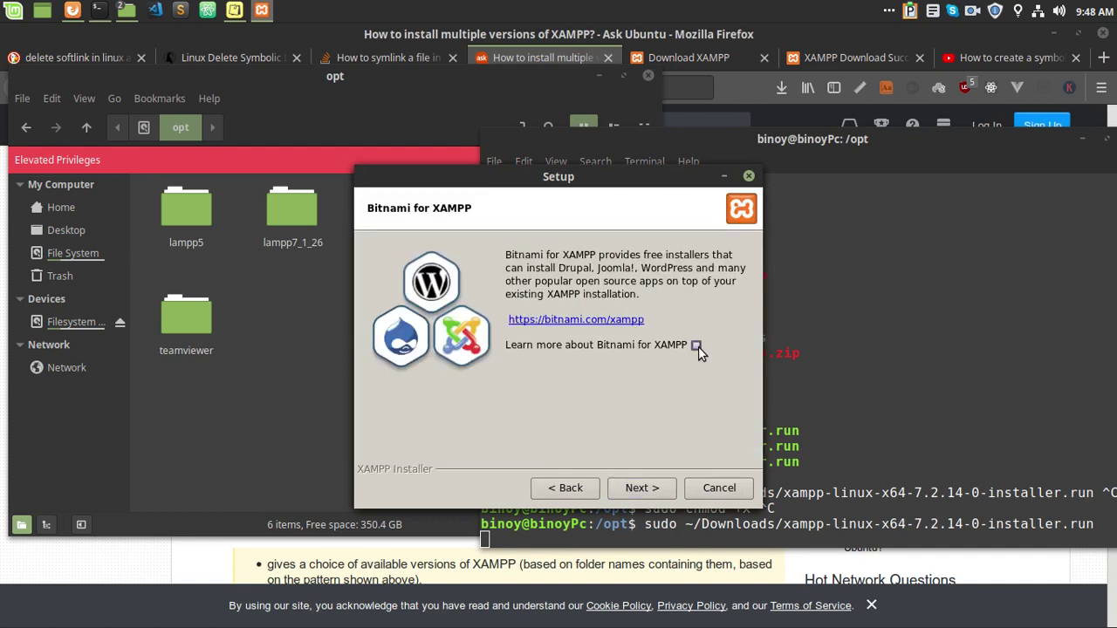
{"action": "left_click", "coordinate": [643, 491]}
{"action": "left_click", "coordinate": [642, 491]}
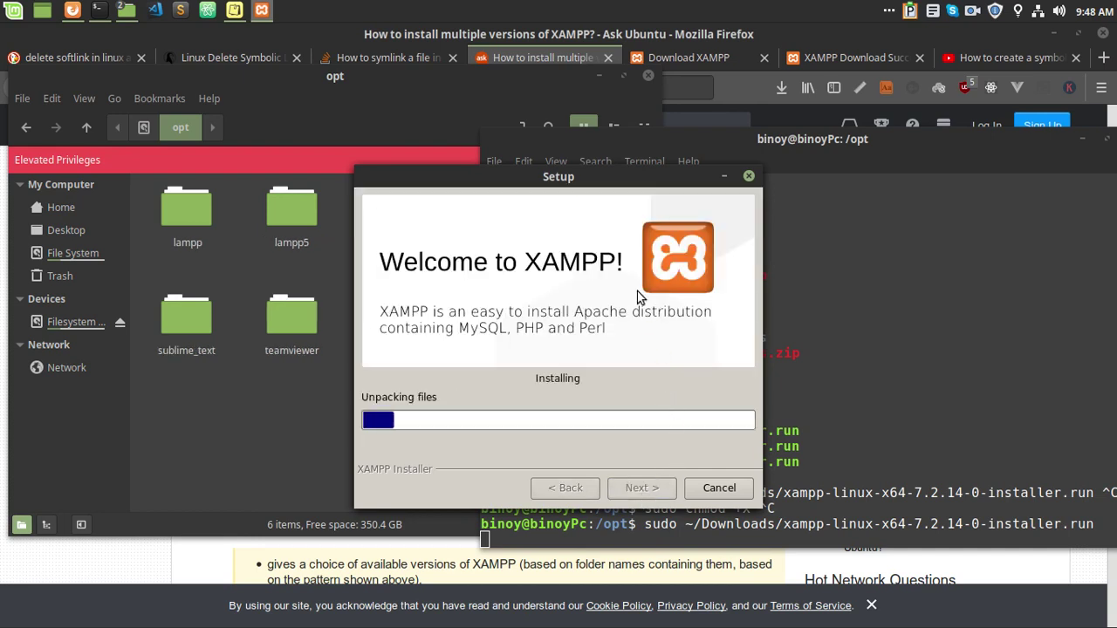
Step: Move the XAMPP setup window aside and bring the /opt folder window to the front
{"action": "left_click_drag", "start_coordinate": [589, 183], "coordinate": [786, 190]}
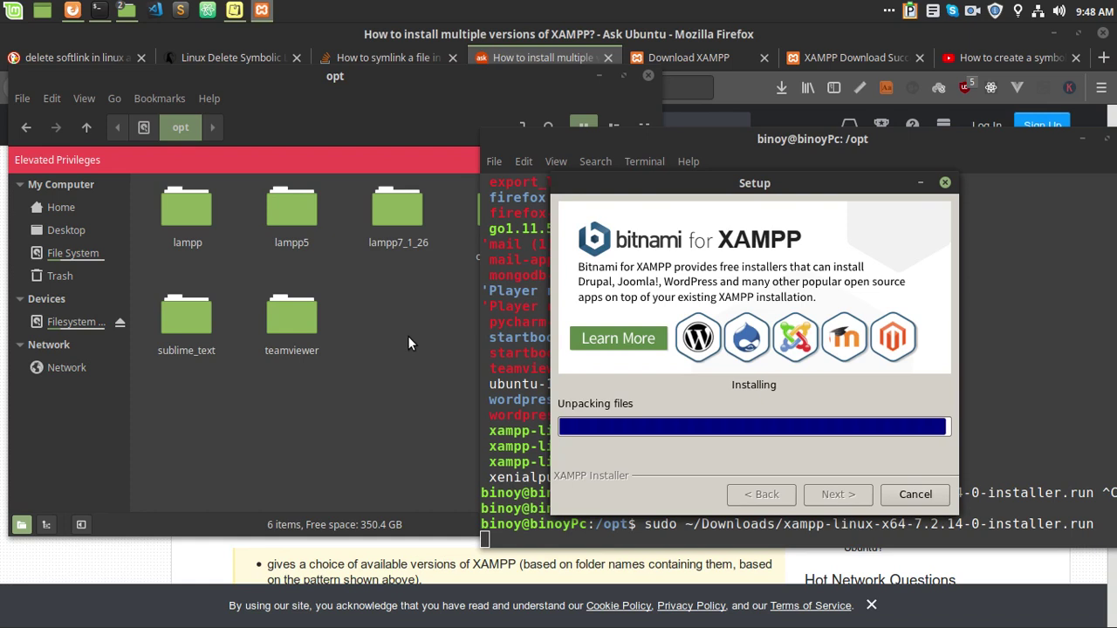
{"action": "left_click", "coordinate": [407, 336]}
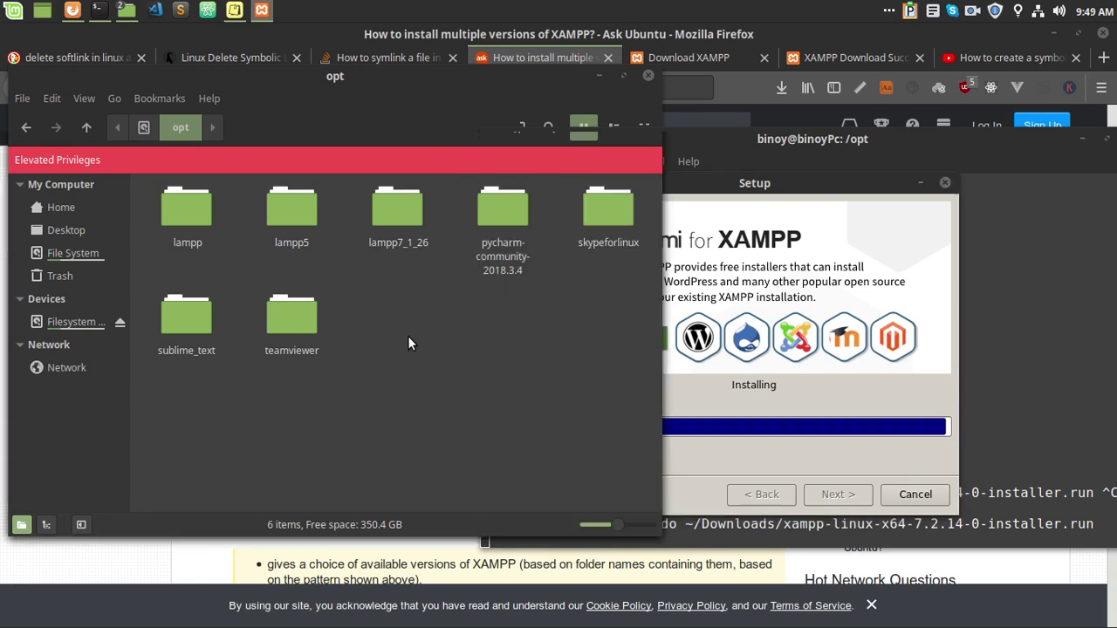
Step: Check the existing lampp7_1_26 and lampp5 folders in /opt and bring the XAMPP setup window to the front
{"action": "left_click", "coordinate": [375, 215]}
{"action": "left_click", "coordinate": [282, 206]}
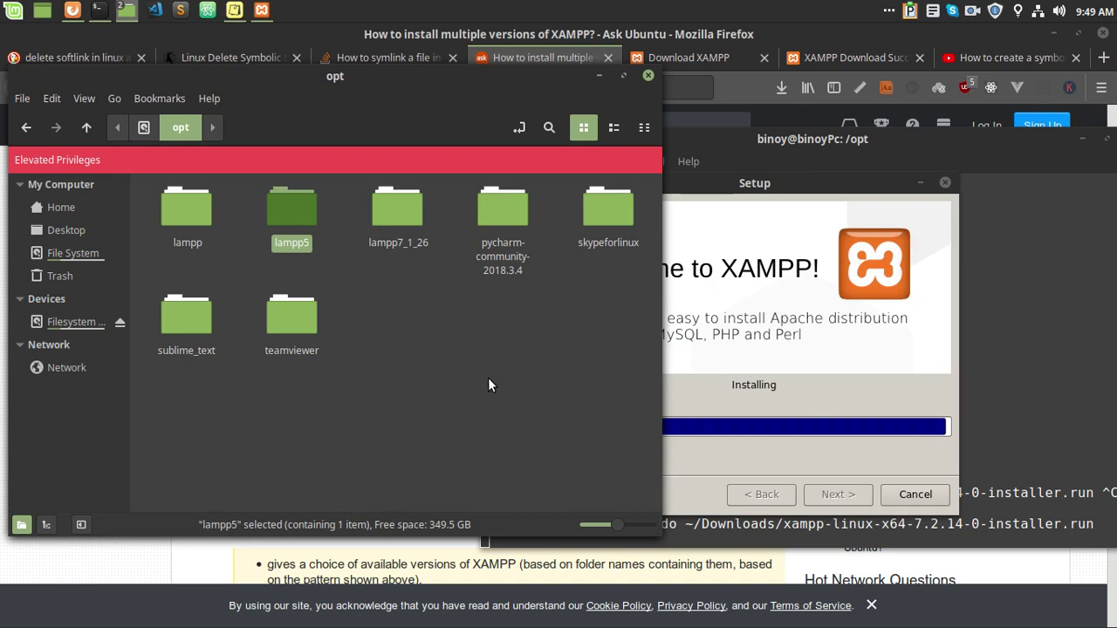
{"action": "left_click", "coordinate": [832, 397]}
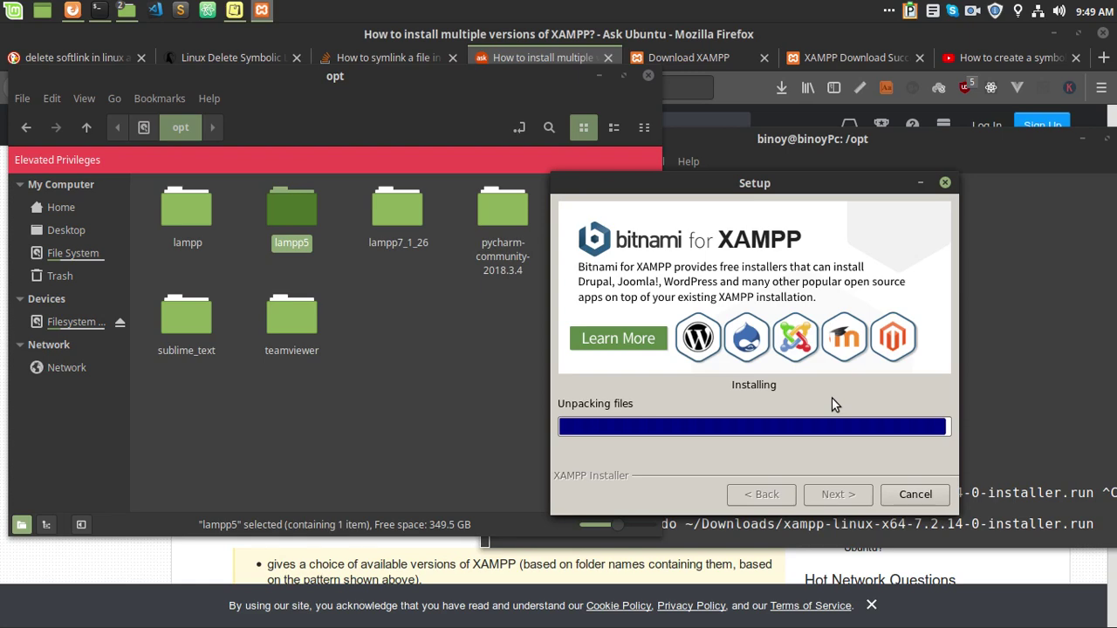
Step: Open ~/.bashrc in vim with sudo from a new terminal tab, entering the account password
{"action": "key", "text": "alt+Tab"}
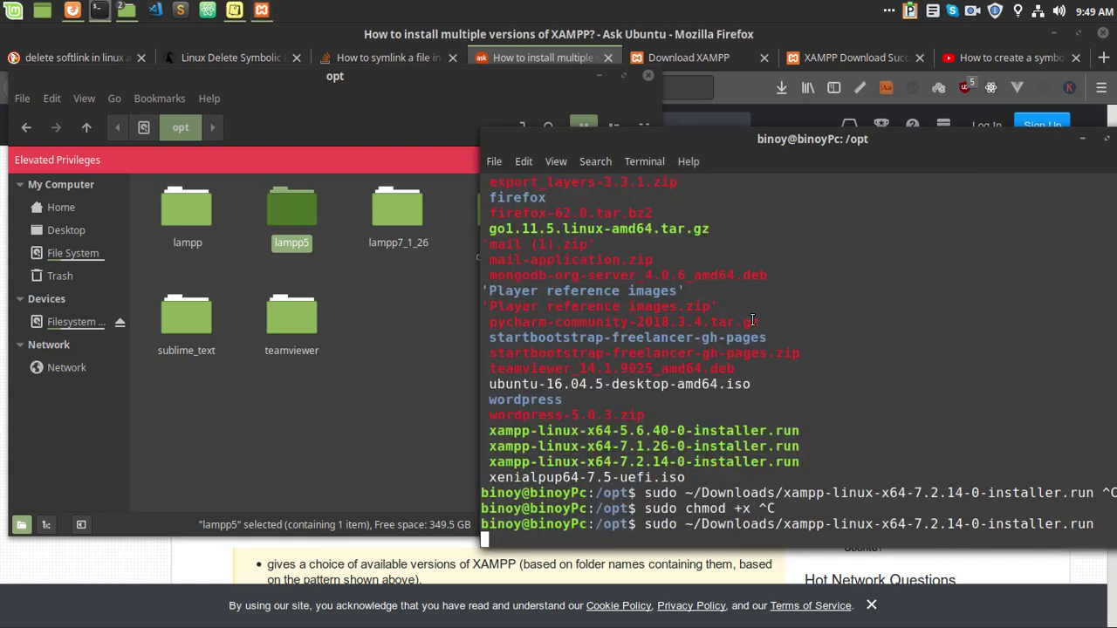
{"action": "key", "text": "ctrl+shift+t"}
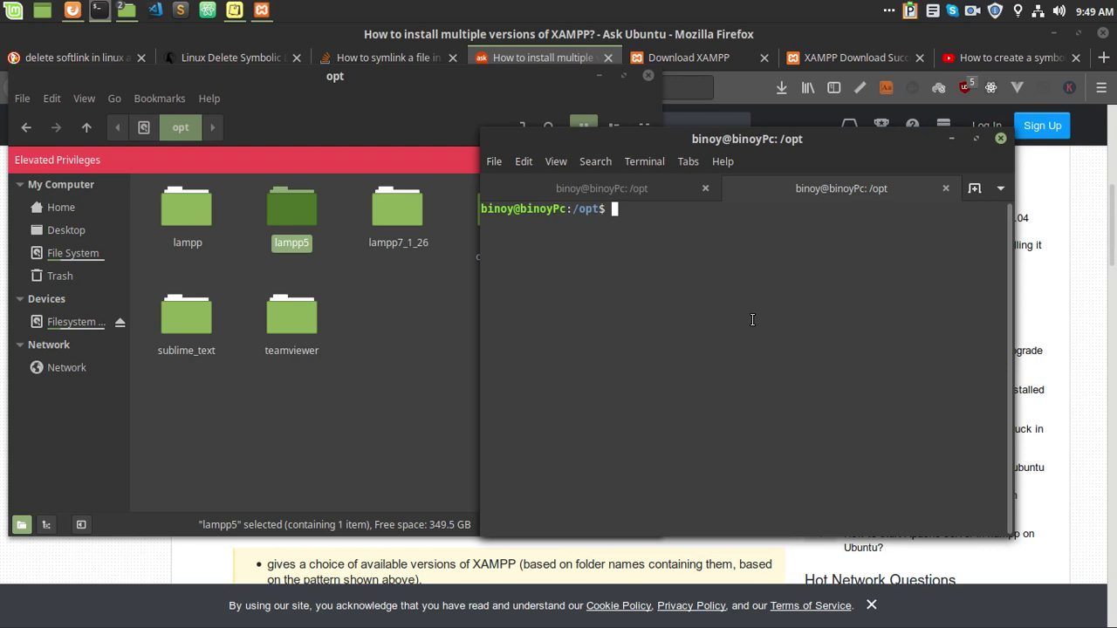
{"action": "type", "text": "sudo vim "}
{"action": "type", "text": ".bas"}
{"action": "key", "text": "BackSpace"}
{"action": "key", "text": "BackSpace"}
{"action": "key", "text": "BackSpace"}
{"action": "key", "text": "BackSpace"}
{"action": "type", "text": "~/.n"}
{"action": "key", "text": "BackSpace"}
{"action": "key", "text": "BackSpace"}
{"action": "type", "text": ".bas"}
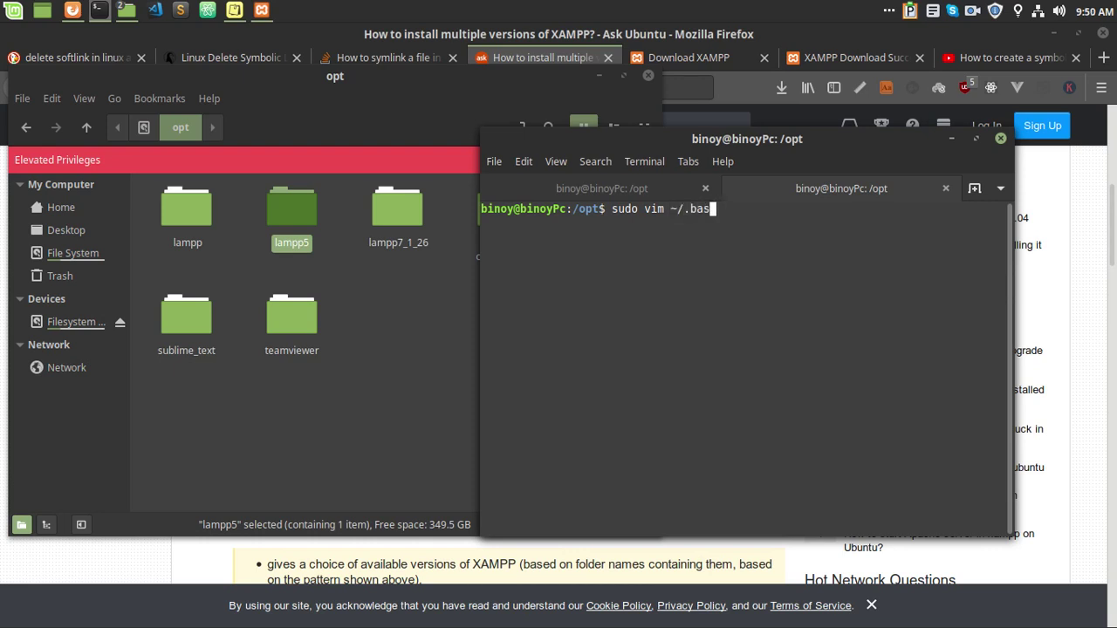
{"action": "type", "text": "hrc"}
{"action": "key", "text": "Return"}
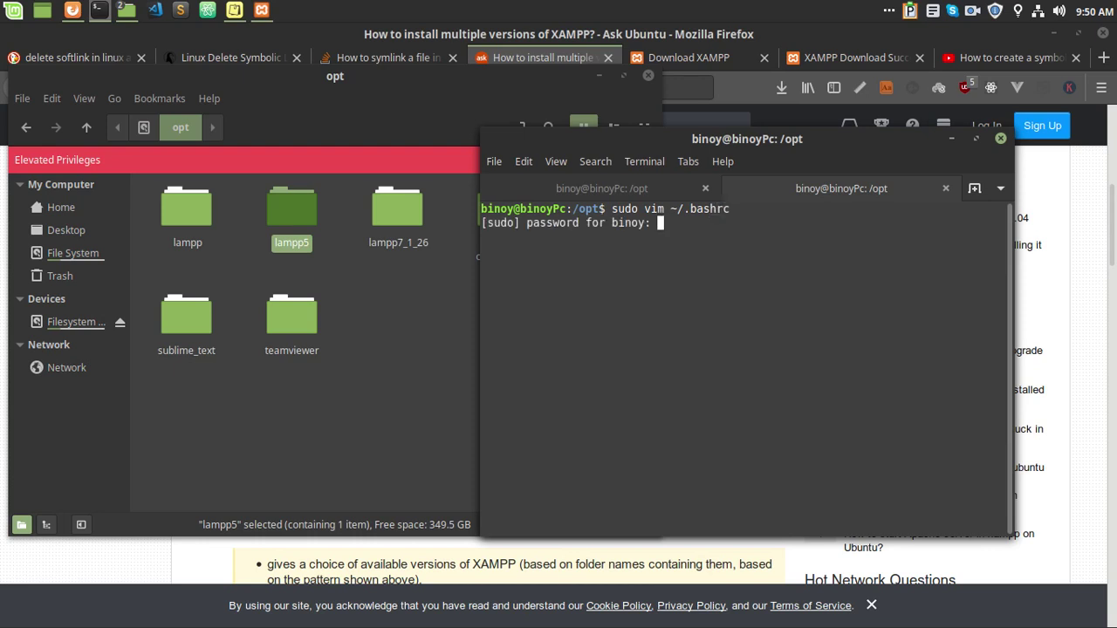
{"action": "type", "text": "*********"}
{"action": "key", "text": "Return"}
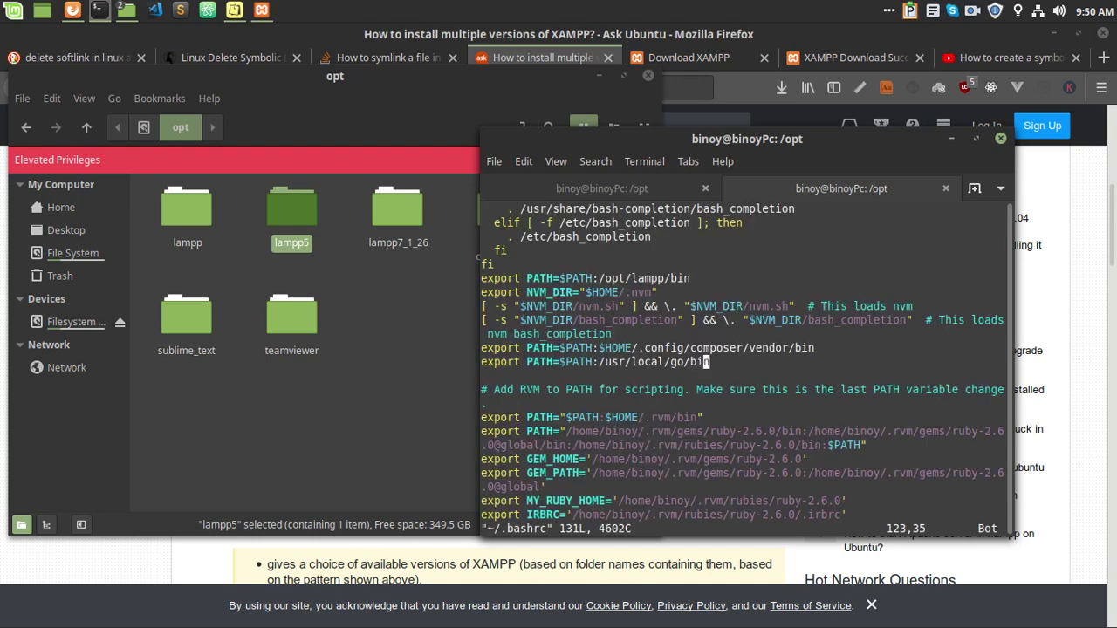
Step: Look through the export lines at the end of ~/.bashrc for the XAMPP path entry
{"action": "key", "text": "Return"}
{"action": "key", "text": "Return"}
{"action": "key", "text": "Return"}
{"action": "key", "text": "Return"}
{"action": "key", "text": "Return"}
{"action": "key", "text": "Return"}
{"action": "key", "text": "Return"}
{"action": "key", "text": "Return"}
{"action": "left_click_drag", "start_coordinate": [650, 431], "coordinate": [767, 486]}
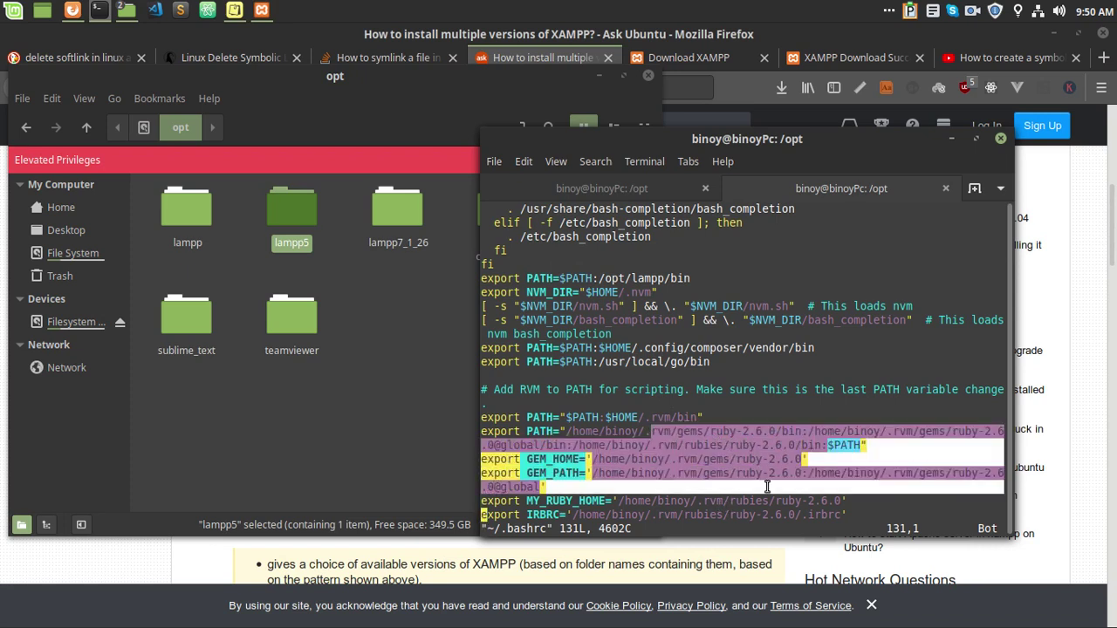
{"action": "left_click", "coordinate": [718, 441]}
{"action": "key", "text": "Up"}
{"action": "key", "text": "Up"}
{"action": "key", "text": "Up"}
{"action": "key", "text": "Up"}
{"action": "key", "text": "Up"}
{"action": "key", "text": "Up"}
{"action": "key", "text": "Up"}
{"action": "key", "text": "Up"}
{"action": "key", "text": "Up"}
{"action": "key", "text": "Up"}
{"action": "key", "text": "Up"}
{"action": "key", "text": "Up"}
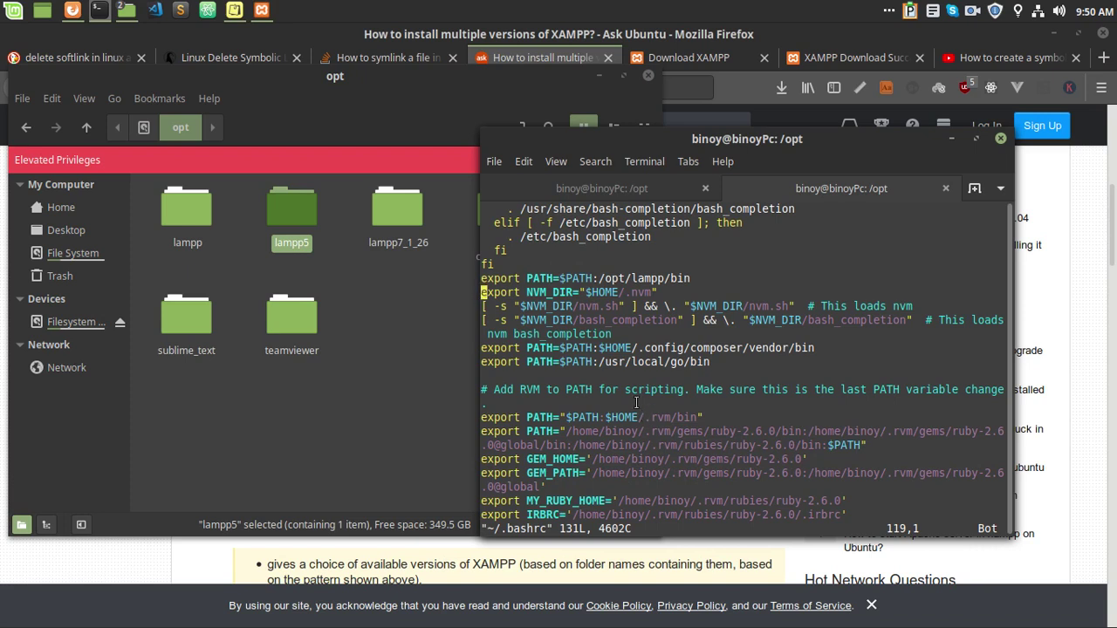
{"action": "key", "text": "Up"}
{"action": "key", "text": "Up"}
{"action": "key", "text": "Up"}
{"action": "key", "text": "Down"}
{"action": "key", "text": "Down"}
{"action": "key", "text": "Down"}
{"action": "key", "text": "Down"}
{"action": "key", "text": "Down"}
{"action": "key", "text": "Down"}
{"action": "key", "text": "Down"}
{"action": "key", "text": "Down"}
{"action": "key", "text": "Down"}
{"action": "key", "text": "Down"}
{"action": "key", "text": "Down"}
{"action": "key", "text": "Down"}
{"action": "key", "text": "Down"}
{"action": "key", "text": "Down"}
{"action": "key", "text": "Down"}
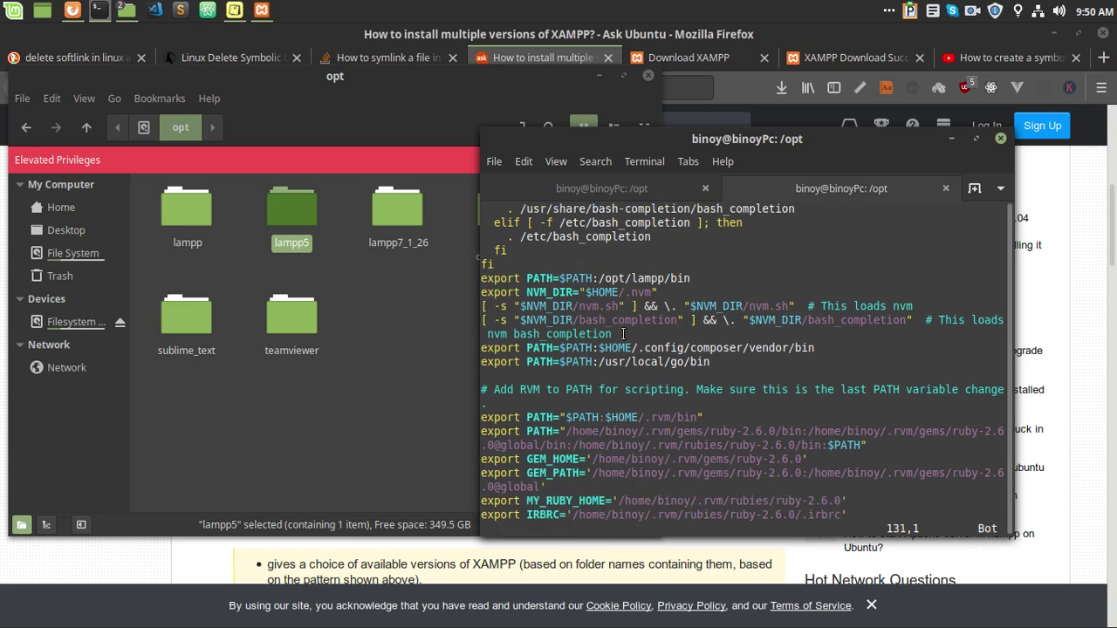
{"action": "key", "text": "Up"}
{"action": "key", "text": "Up"}
{"action": "key", "text": "Up"}
{"action": "key", "text": "Up"}
{"action": "key", "text": "Up"}
{"action": "key", "text": "Up"}
{"action": "key", "text": "Up"}
{"action": "key", "text": "Up"}
{"action": "key", "text": "Up"}
{"action": "key", "text": "Up"}
{"action": "key", "text": "Up"}
{"action": "key", "text": "Up"}
{"action": "key", "text": "Up"}
{"action": "key", "text": "Up"}
{"action": "key", "text": "Up"}
{"action": "key", "text": "Up"}
{"action": "key", "text": "Up"}
{"action": "key", "text": "Up"}
{"action": "key", "text": "Up"}
{"action": "key", "text": "Up"}
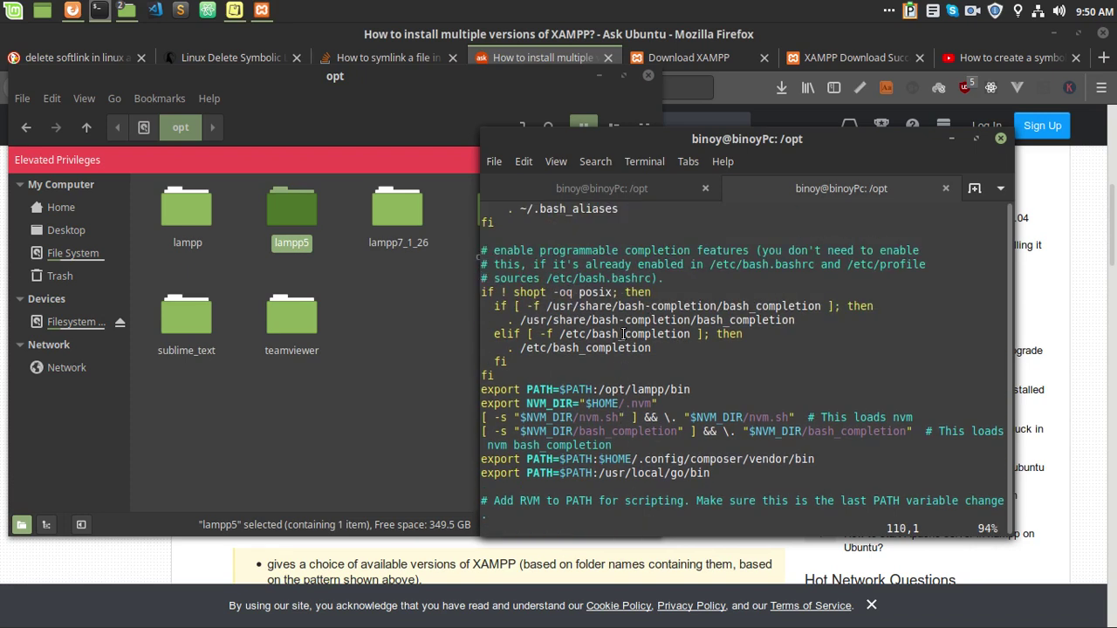
{"action": "key", "text": "Down"}
{"action": "key", "text": "Down"}
{"action": "key", "text": "Down"}
{"action": "key", "text": "Down"}
{"action": "key", "text": "Down"}
{"action": "key", "text": "Down"}
{"action": "key", "text": "Down"}
{"action": "key", "text": "Down"}
{"action": "key", "text": "Down"}
{"action": "key", "text": "Down"}
{"action": "key", "text": "Down"}
{"action": "key", "text": "Down"}
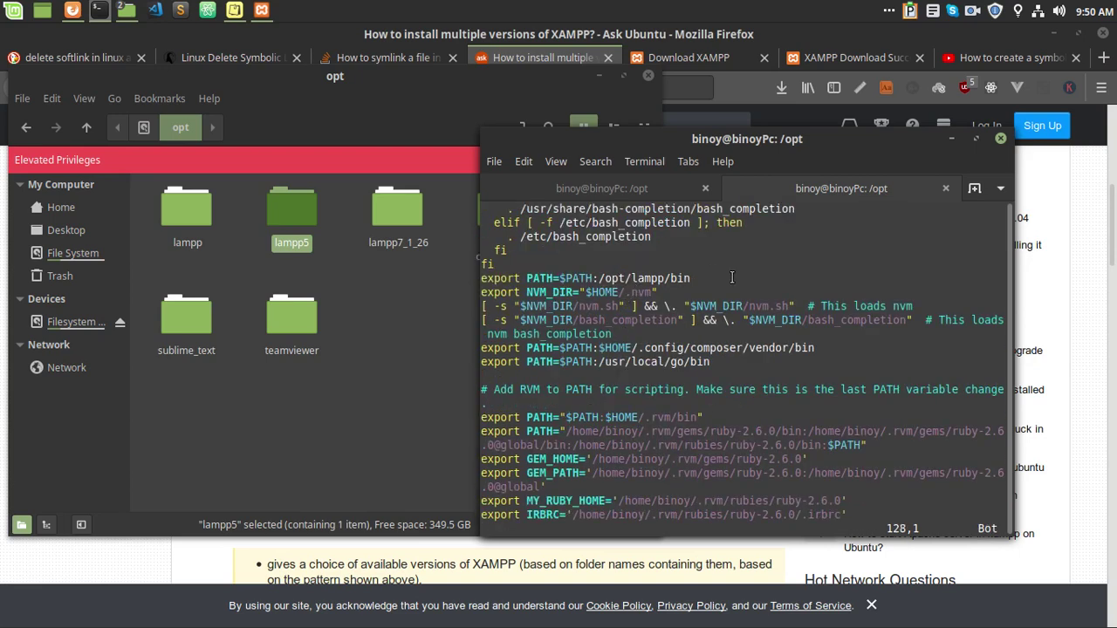
Step: Examine the line export PATH=$PATH:/opt/lampp/bin in ~/.bashrc and quit vim
{"action": "left_click_drag", "start_coordinate": [694, 277], "coordinate": [561, 278]}
{"action": "triple_click", "coordinate": [483, 277]}
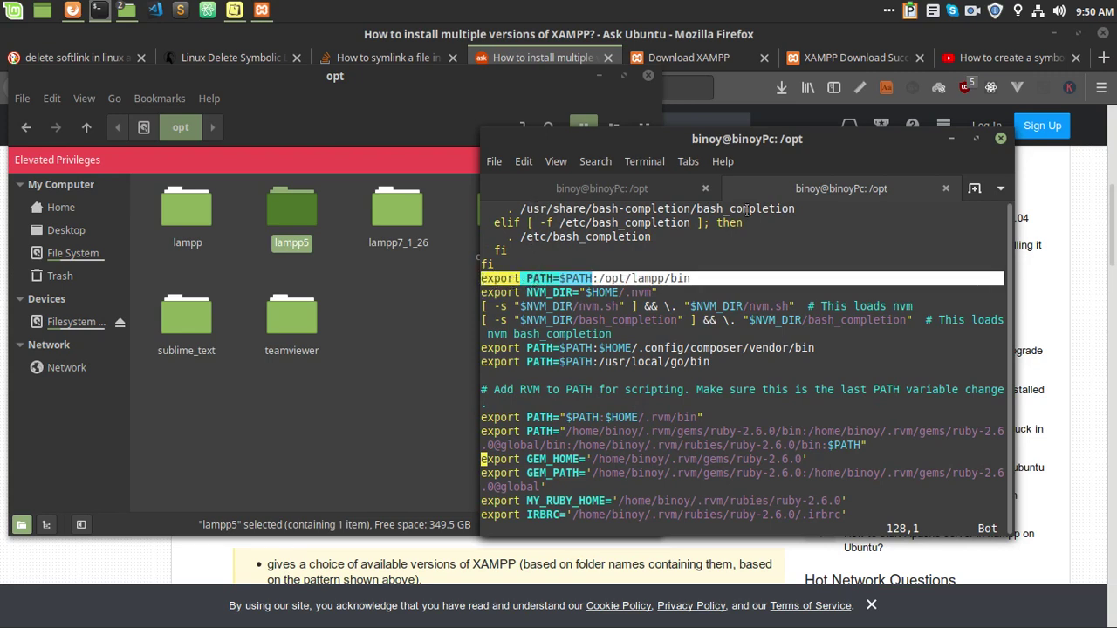
{"action": "left_click", "coordinate": [635, 278]}
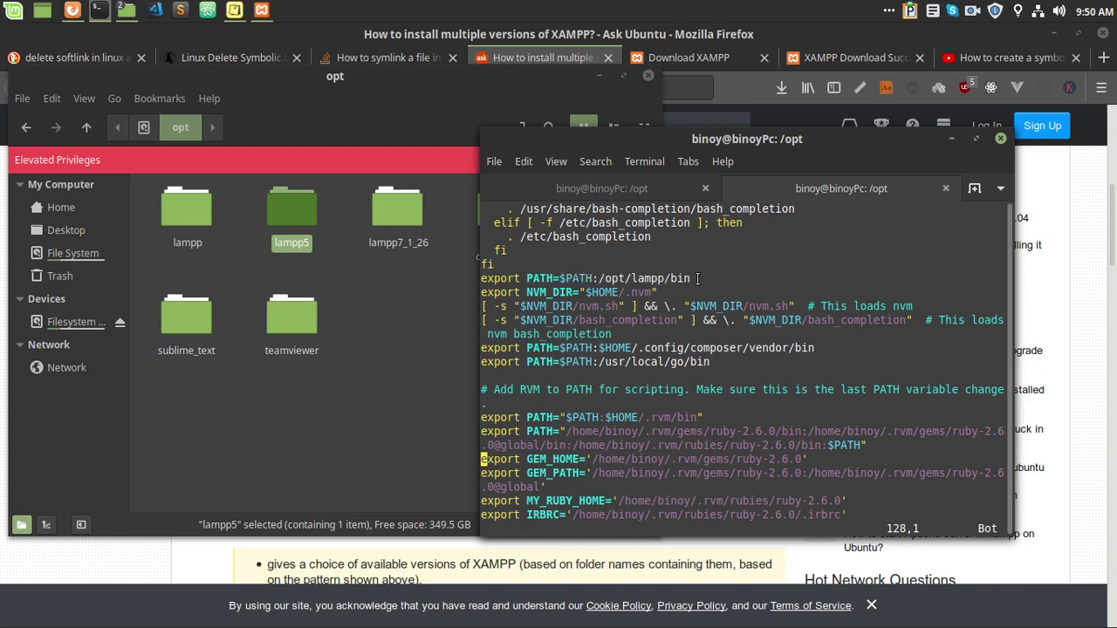
{"action": "left_click_drag", "start_coordinate": [697, 278], "coordinate": [573, 277]}
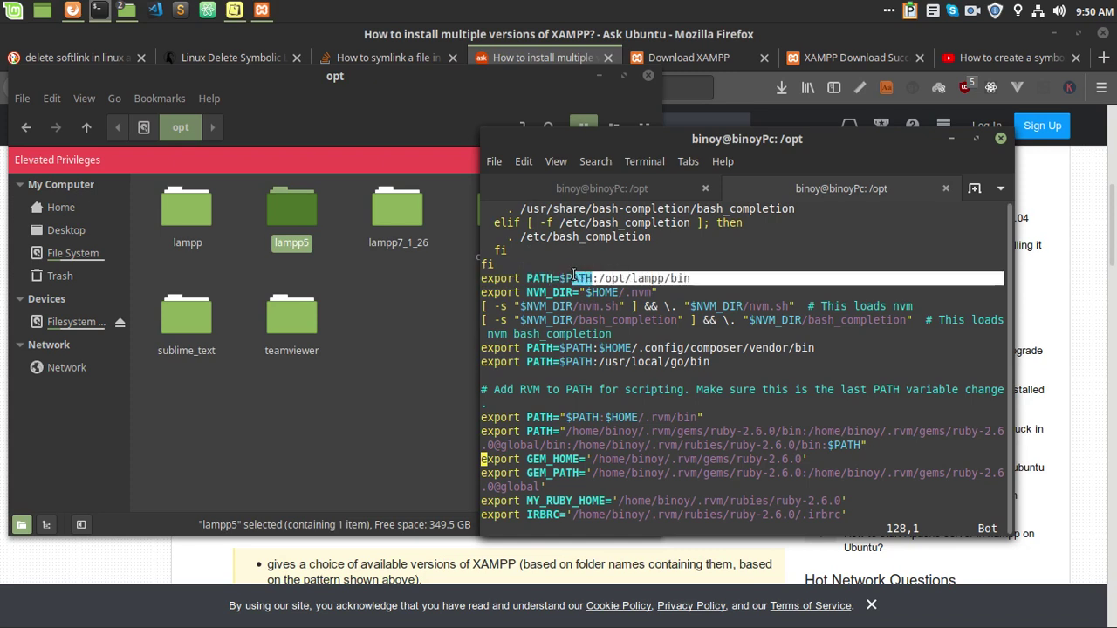
{"action": "left_click", "coordinate": [632, 277]}
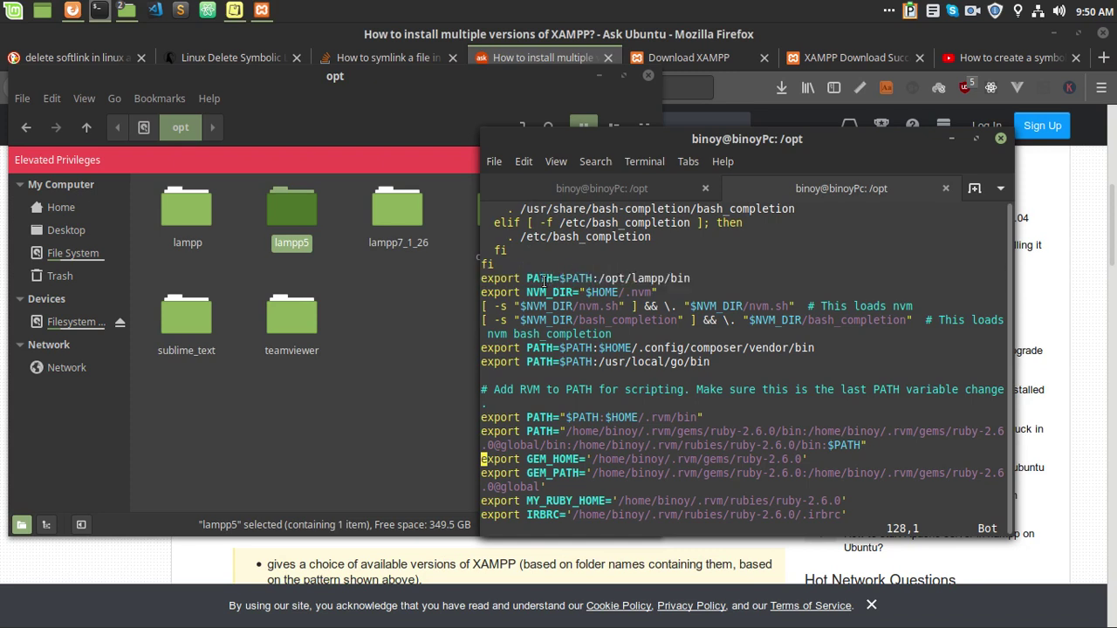
{"action": "left_click_drag", "start_coordinate": [544, 279], "coordinate": [482, 278]}
{"action": "left_click", "coordinate": [691, 279]}
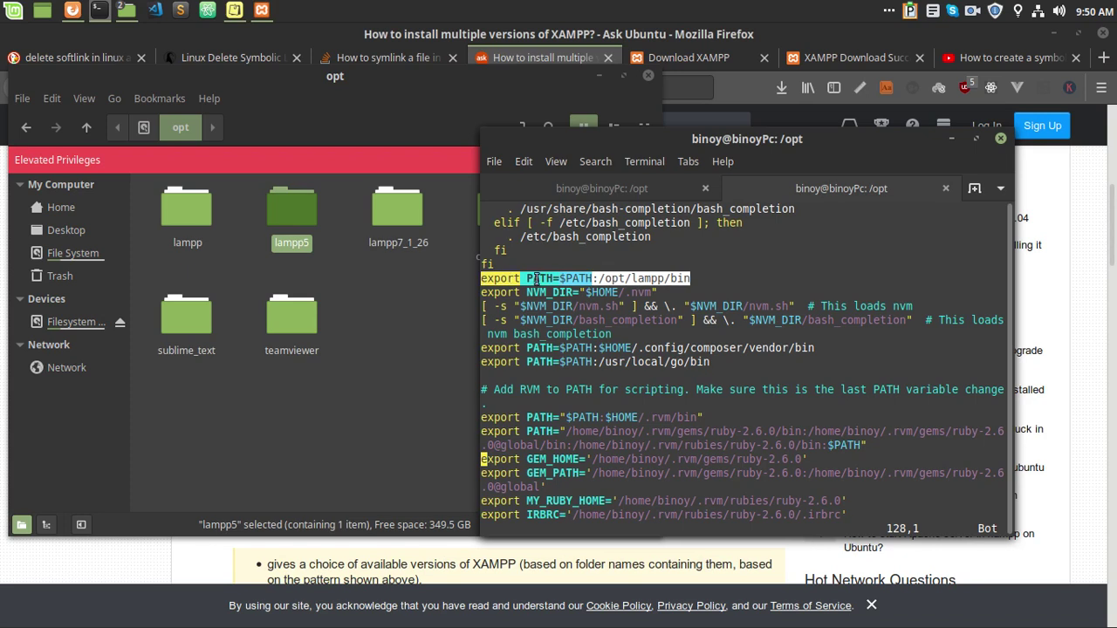
{"action": "left_click", "coordinate": [631, 277]}
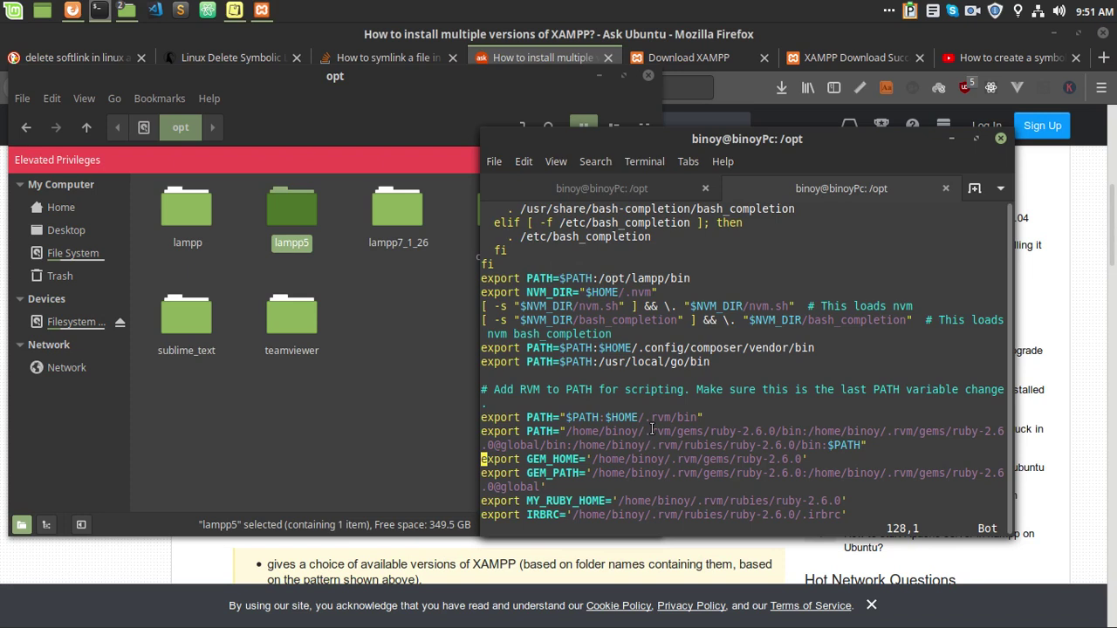
{"action": "key", "text": "Down"}
{"action": "key", "text": "Down"}
{"action": "key", "text": "Down"}
{"action": "type", "text": ":q"}
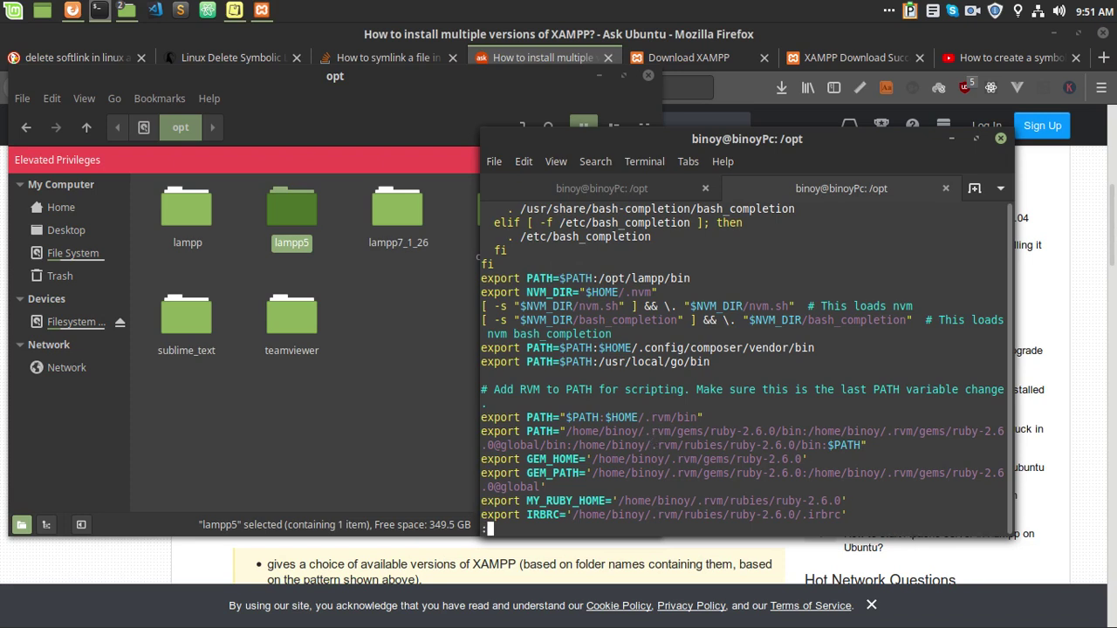
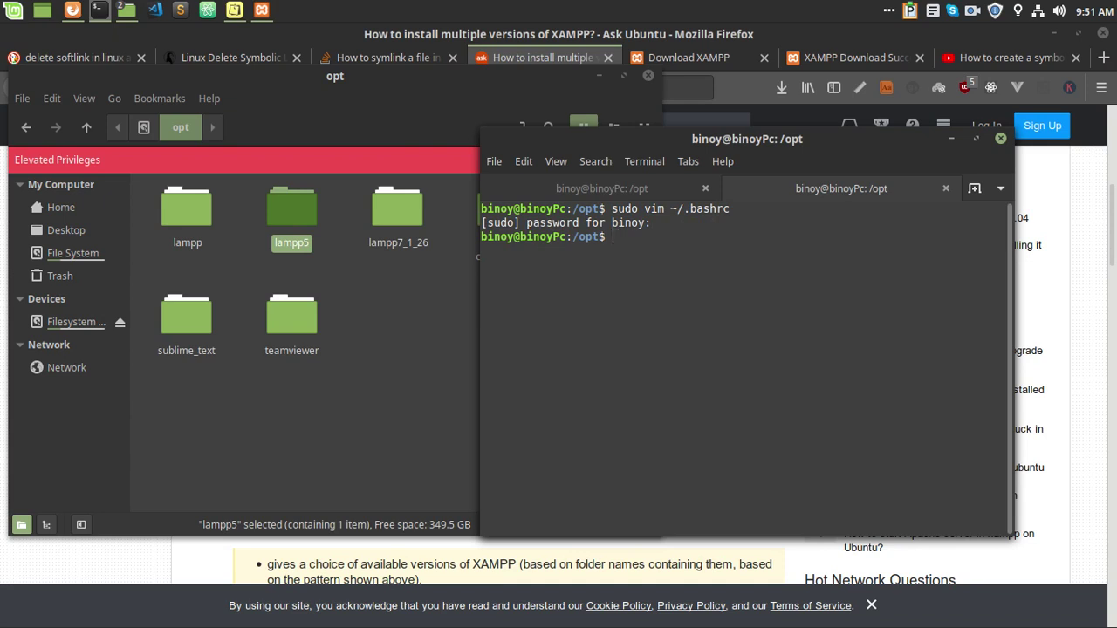
Step: Finish the XAMPP setup wizard with the Launch XAMPP option turned off
{"action": "left_click", "coordinate": [266, 11]}
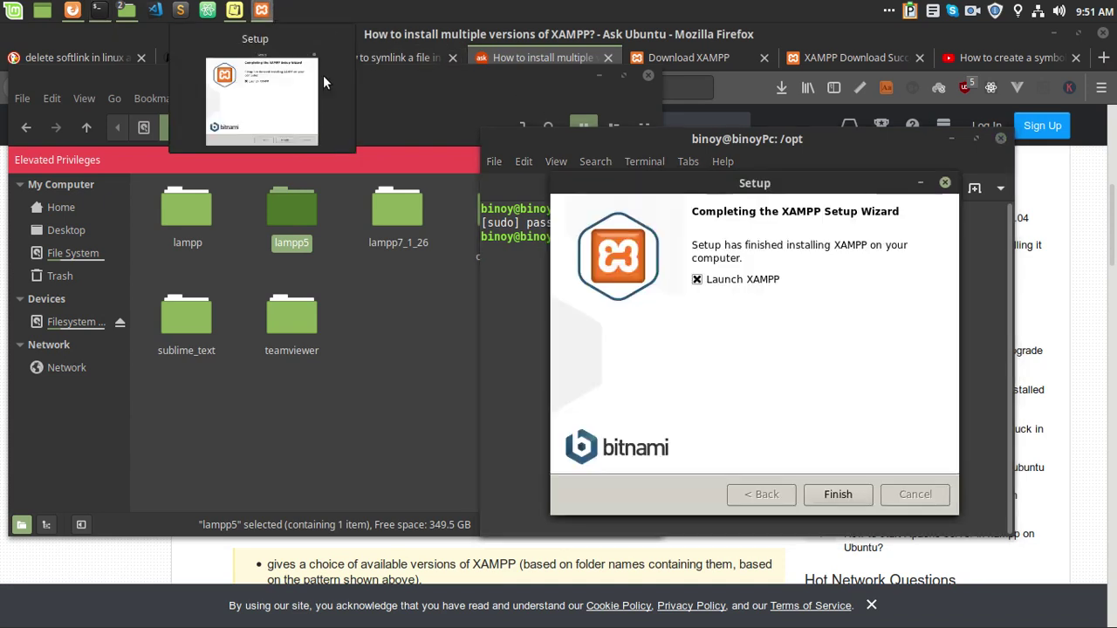
{"action": "left_click", "coordinate": [714, 284]}
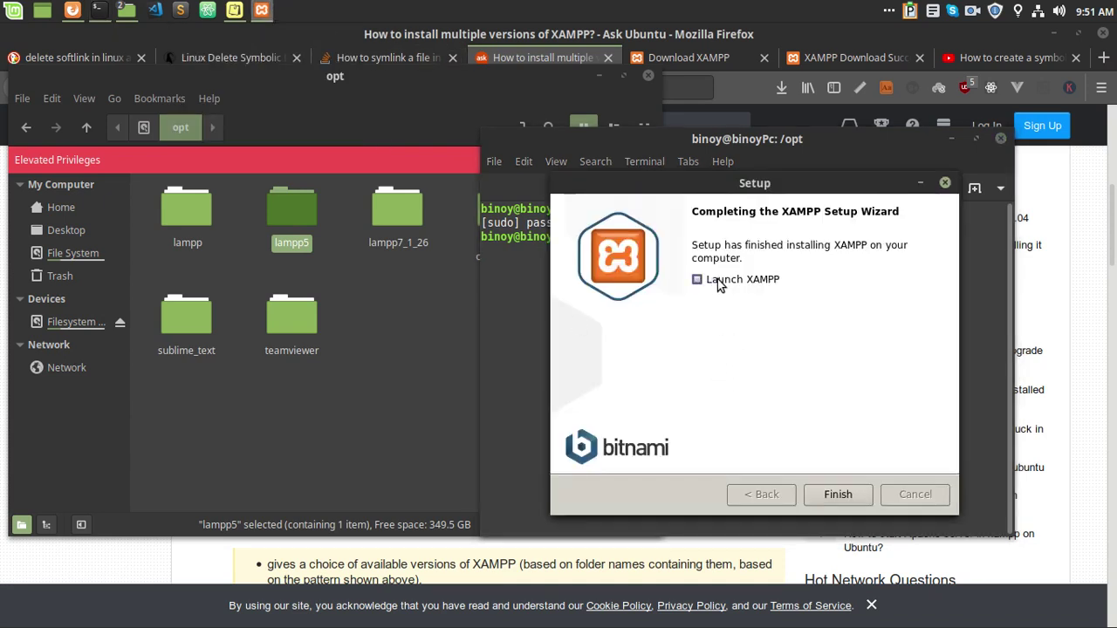
{"action": "left_click", "coordinate": [843, 494]}
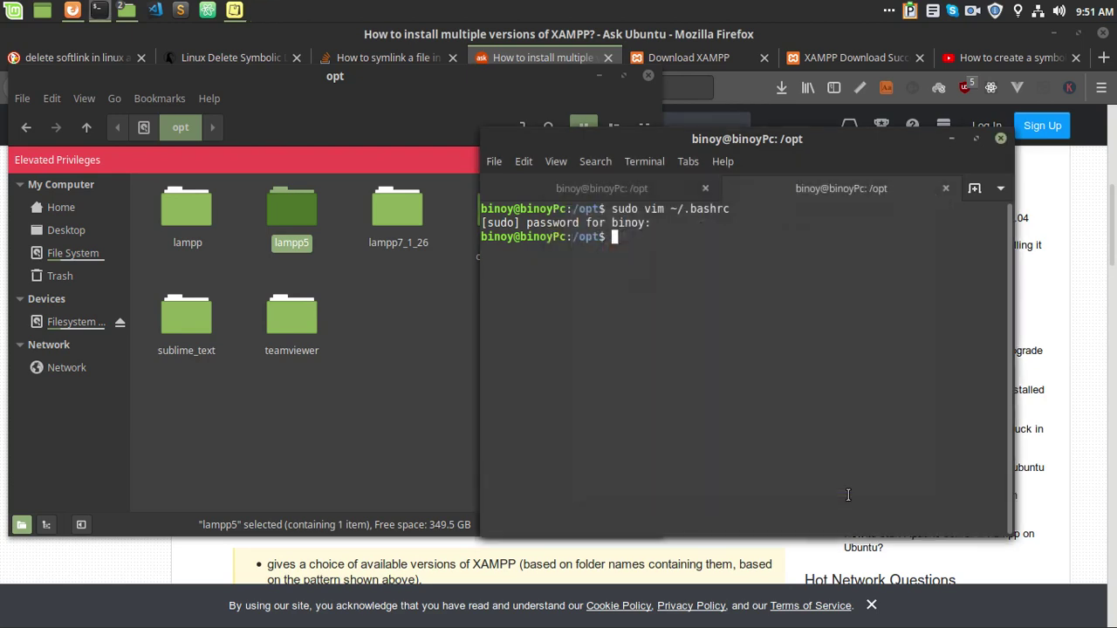
Step: Run php -v in the first terminal tab and examine the reported PHP version
{"action": "left_click", "coordinate": [618, 183]}
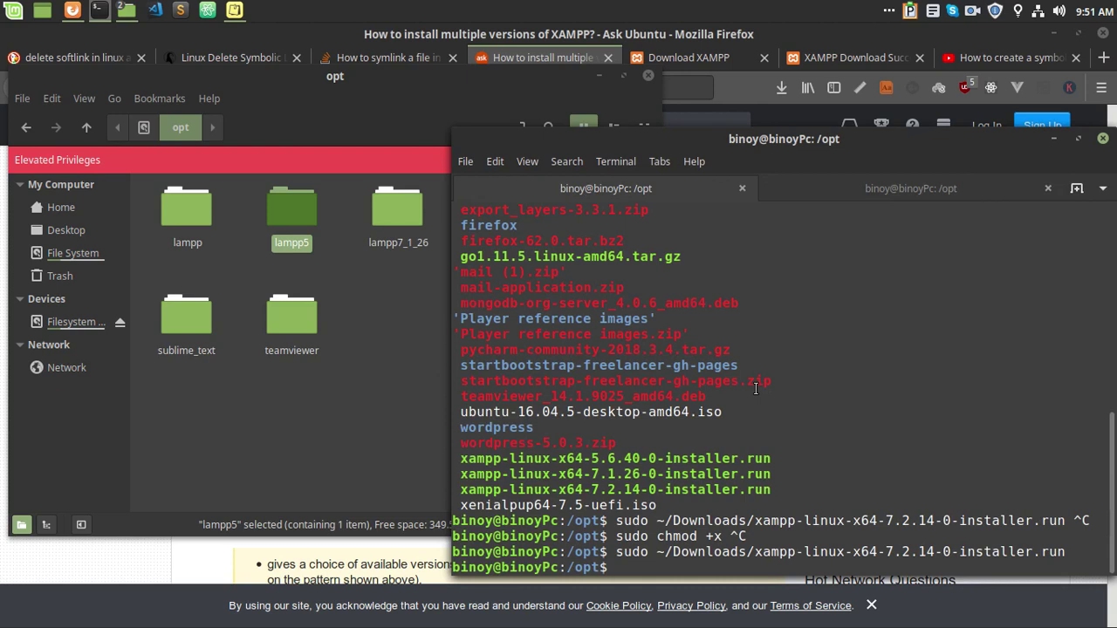
{"action": "type", "text": "php -v"}
{"action": "key", "text": "Return"}
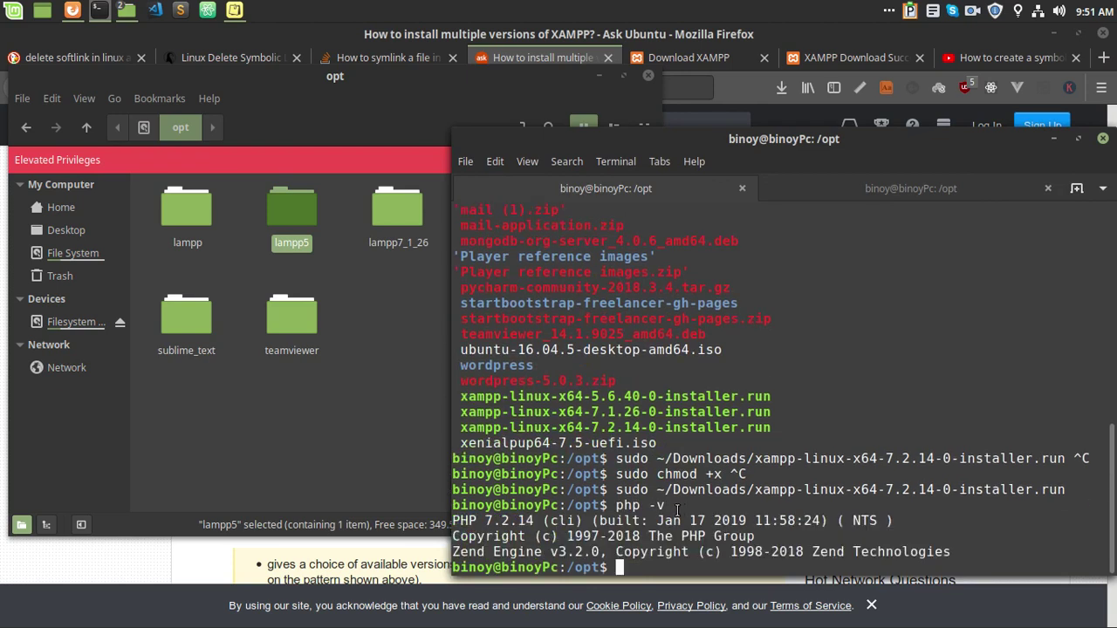
{"action": "left_click_drag", "start_coordinate": [454, 515], "coordinate": [729, 551]}
{"action": "left_click", "coordinate": [683, 569]}
{"action": "left_click_drag", "start_coordinate": [483, 521], "coordinate": [656, 545]}
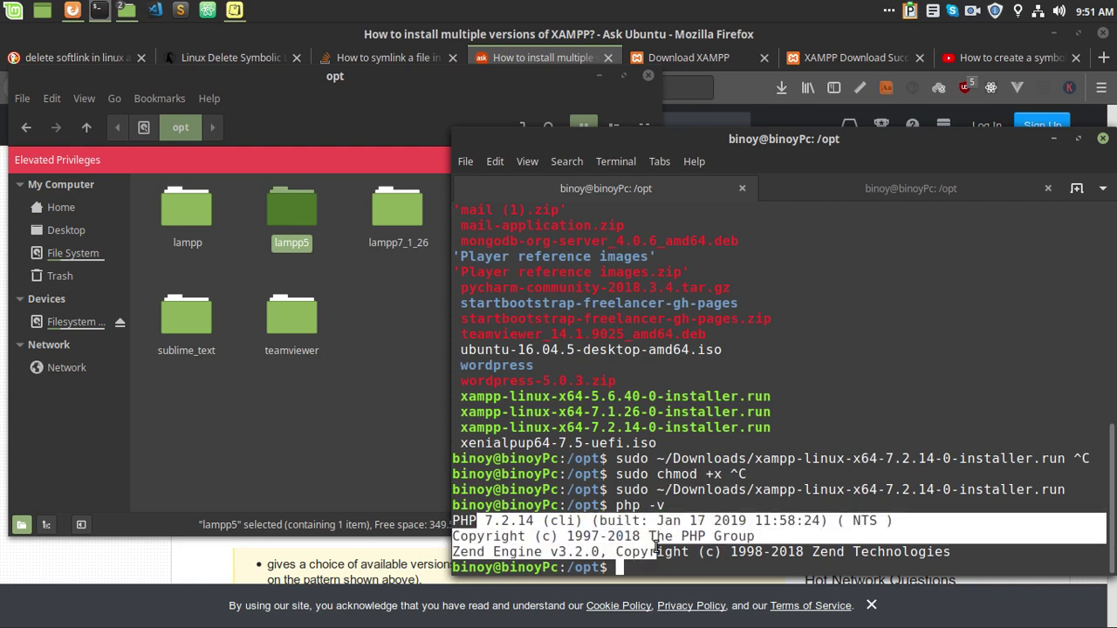
{"action": "left_click", "coordinate": [675, 568]}
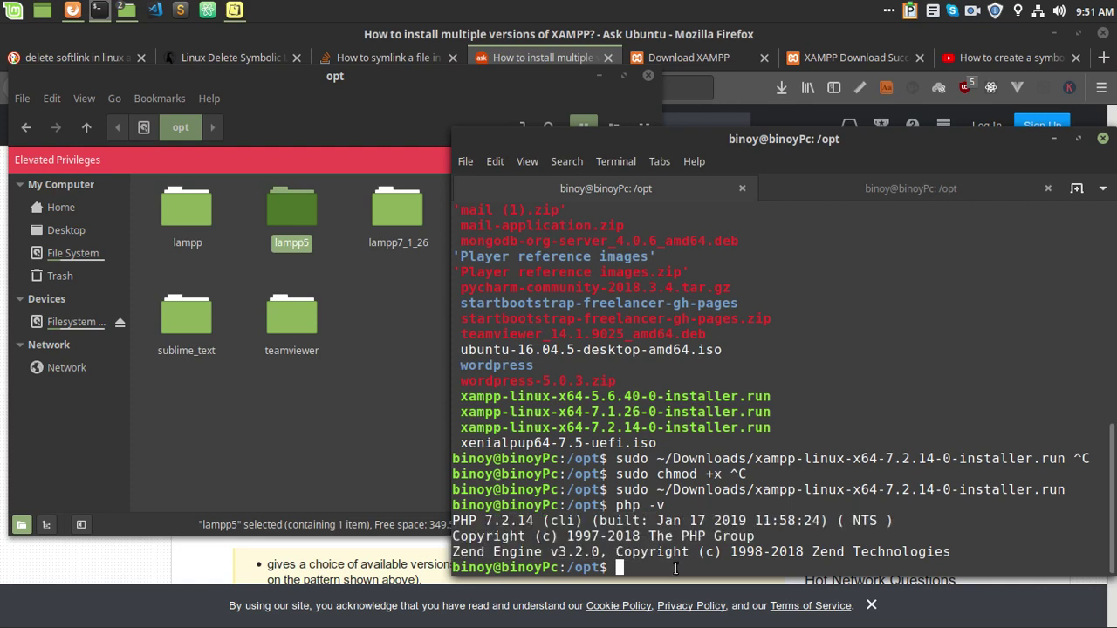
Step: Rename the lampp folder in /opt as lampp7_2
{"action": "left_click", "coordinate": [221, 256]}
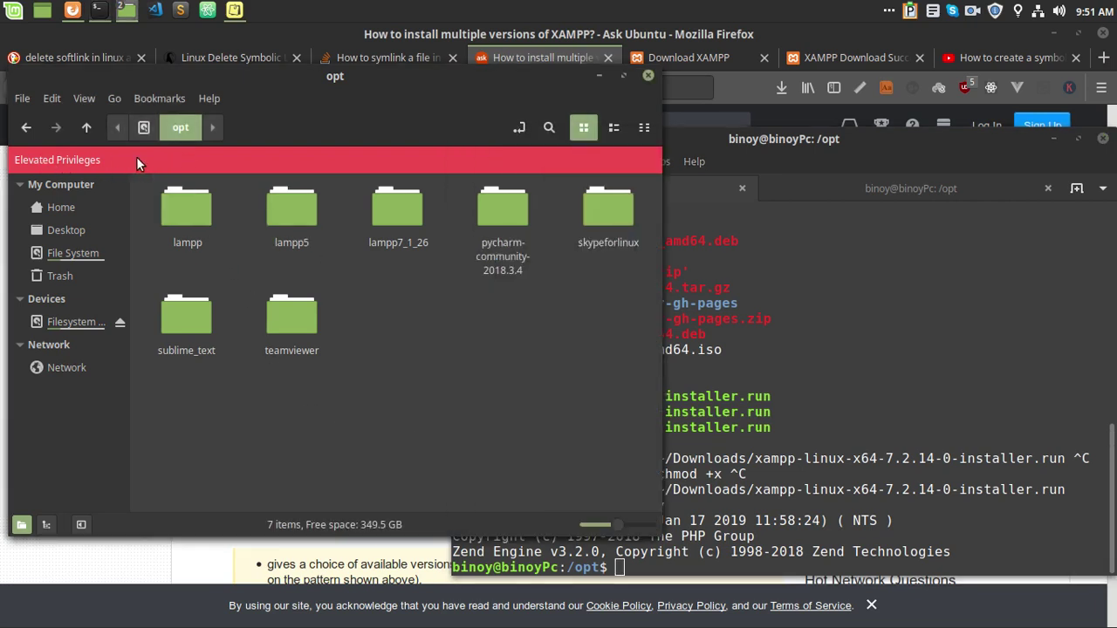
{"action": "right_click", "coordinate": [182, 212]}
{"action": "left_click", "coordinate": [260, 392]}
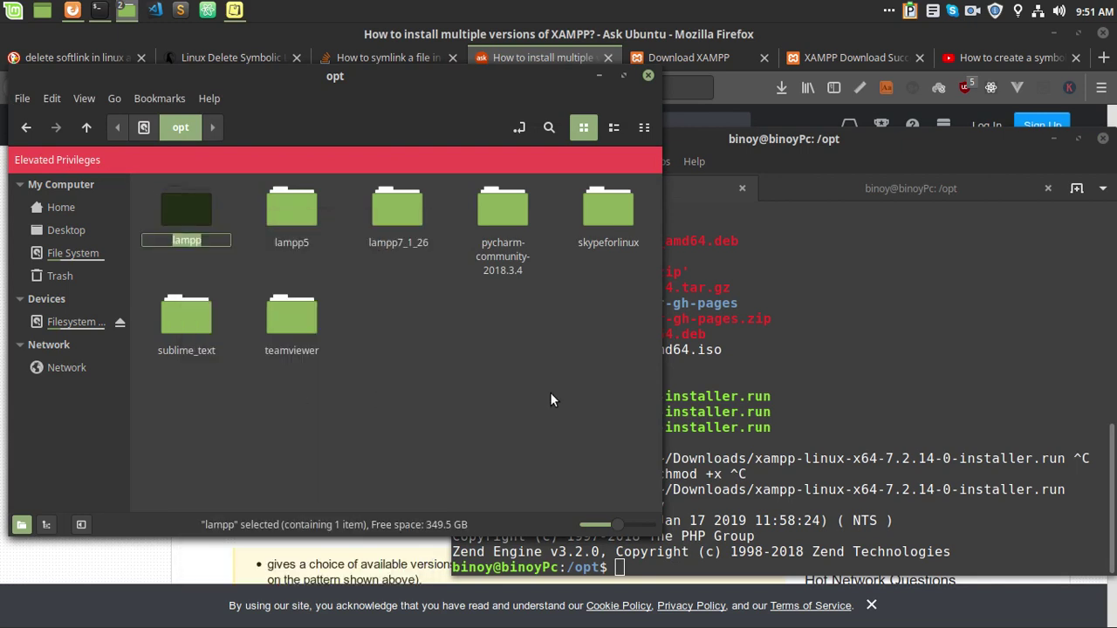
{"action": "key", "text": "End"}
{"action": "type", "text": "7_2"}
{"action": "key", "text": "Return"}
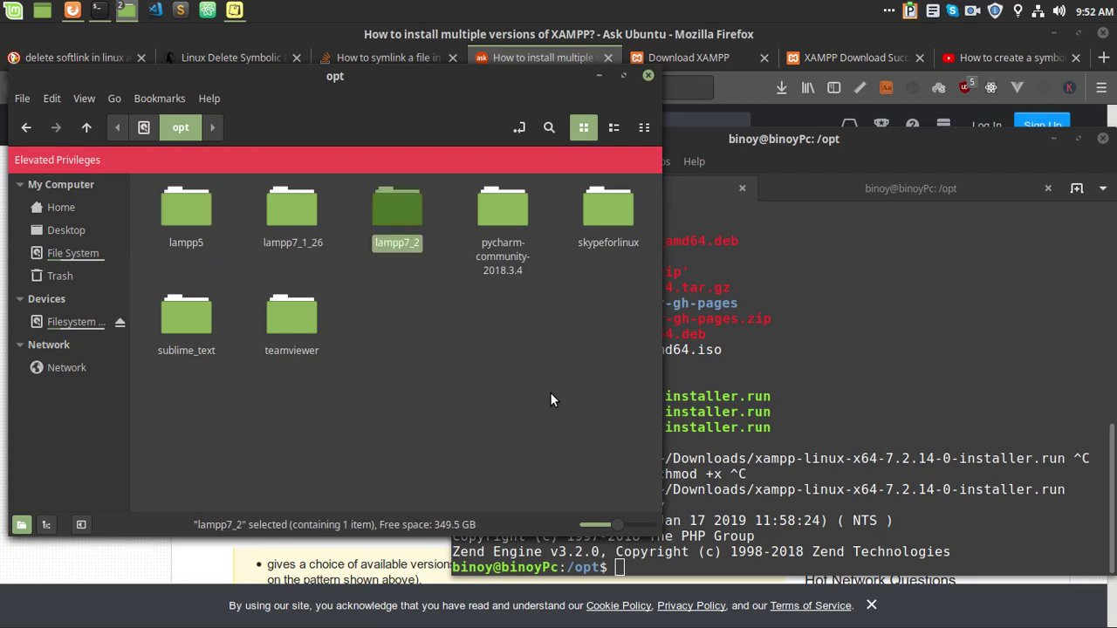
Step: Run php -v again after the folder rename and compare its output with the earlier one
{"action": "left_click", "coordinate": [894, 441]}
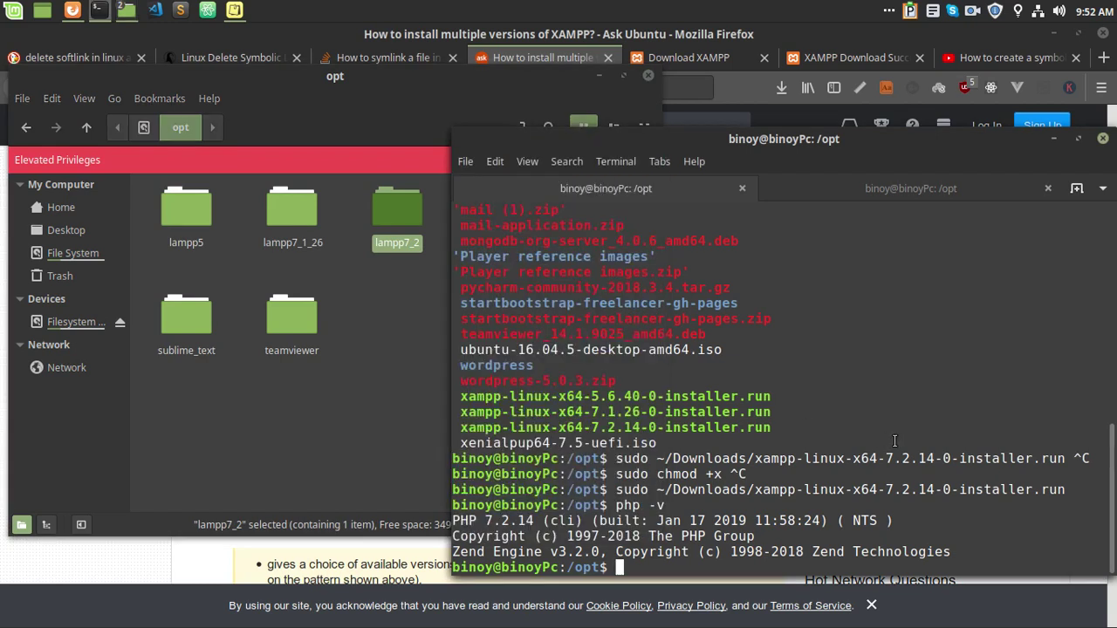
{"action": "key", "text": "Up"}
{"action": "key", "text": "Return"}
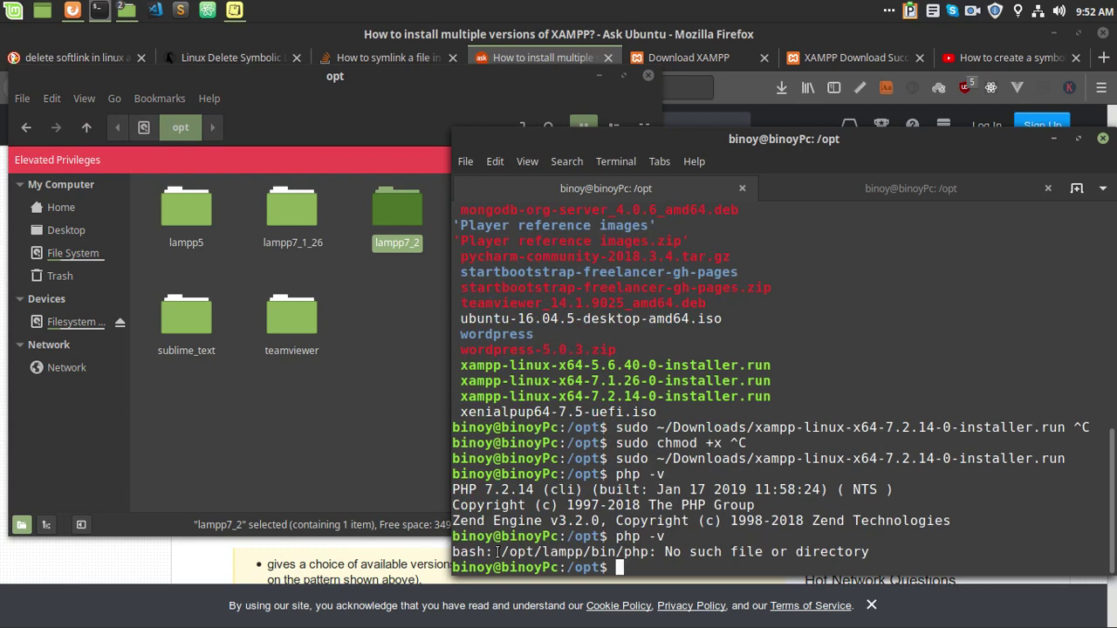
{"action": "left_click_drag", "start_coordinate": [485, 552], "coordinate": [764, 560]}
{"action": "left_click_drag", "start_coordinate": [469, 490], "coordinate": [751, 526]}
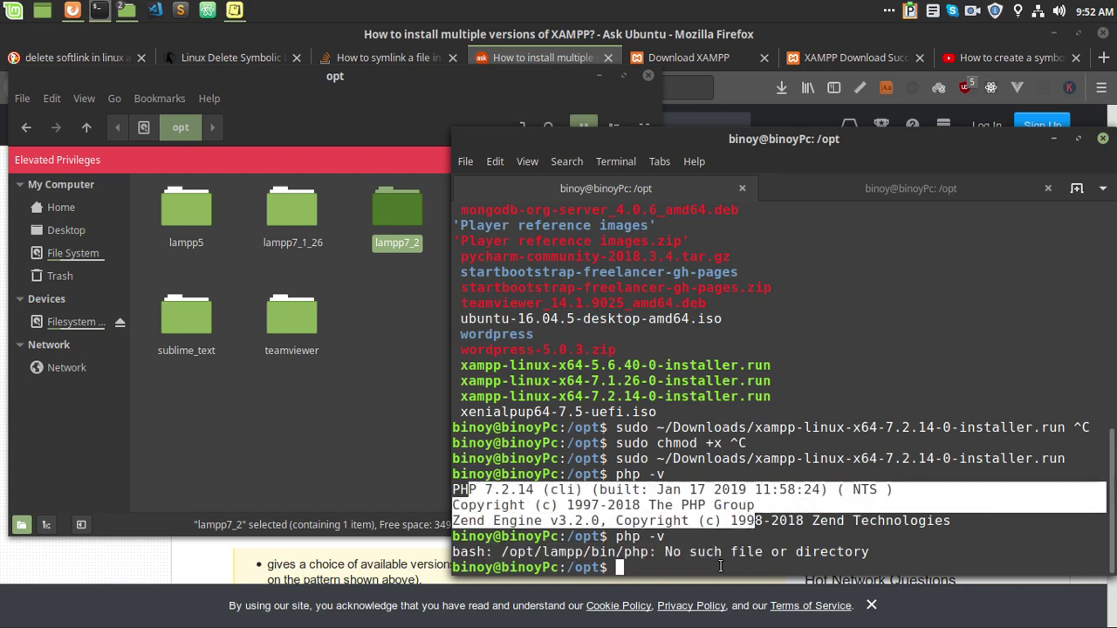
{"action": "left_click", "coordinate": [738, 555]}
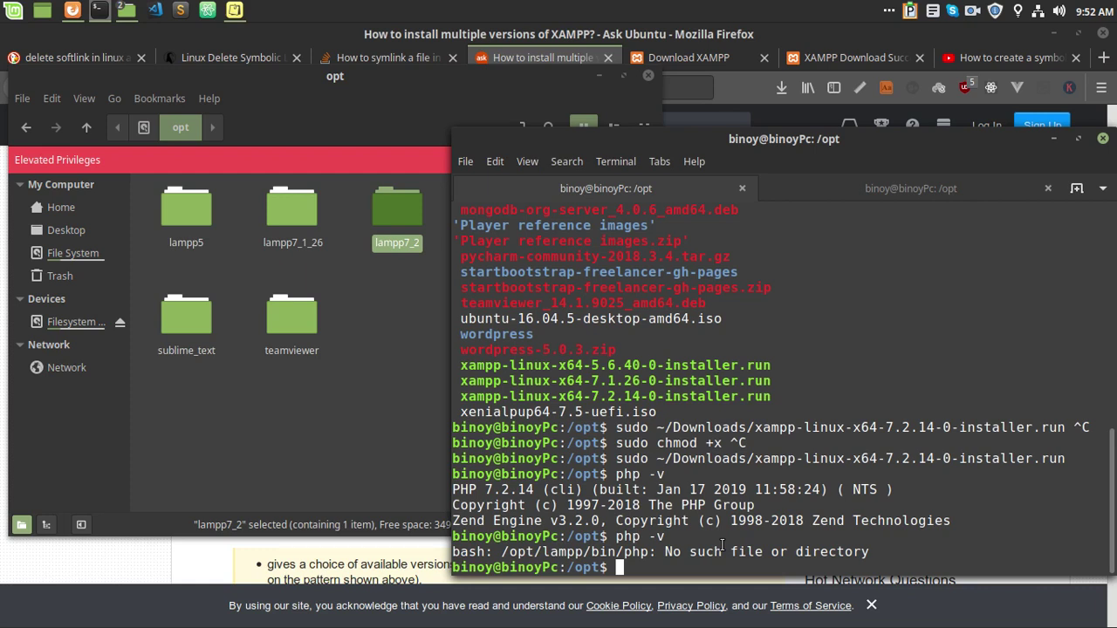
Step: Look over the lampp5, lampp7_1_26 and lampp7_2 version folders in /opt
{"action": "left_click", "coordinate": [183, 207]}
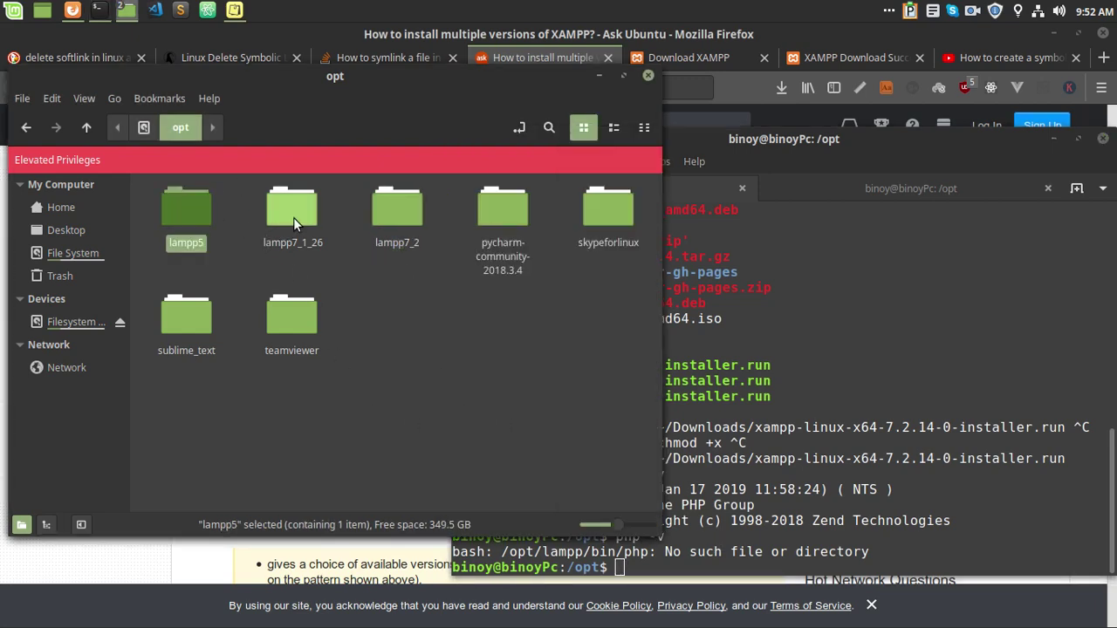
{"action": "left_click", "coordinate": [772, 469]}
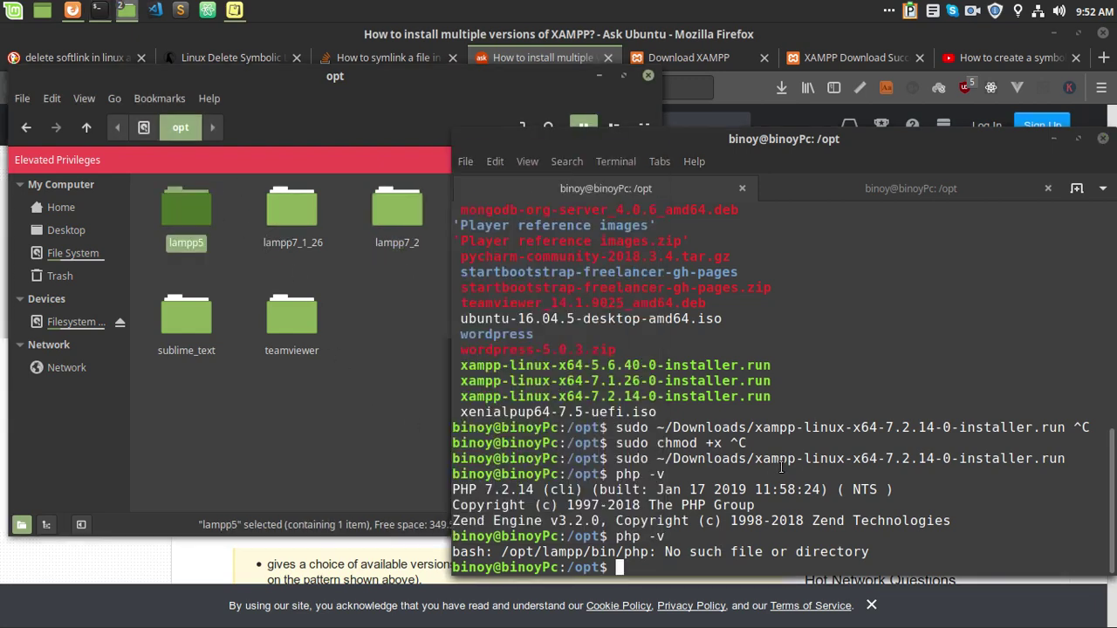
{"action": "left_click", "coordinate": [330, 273]}
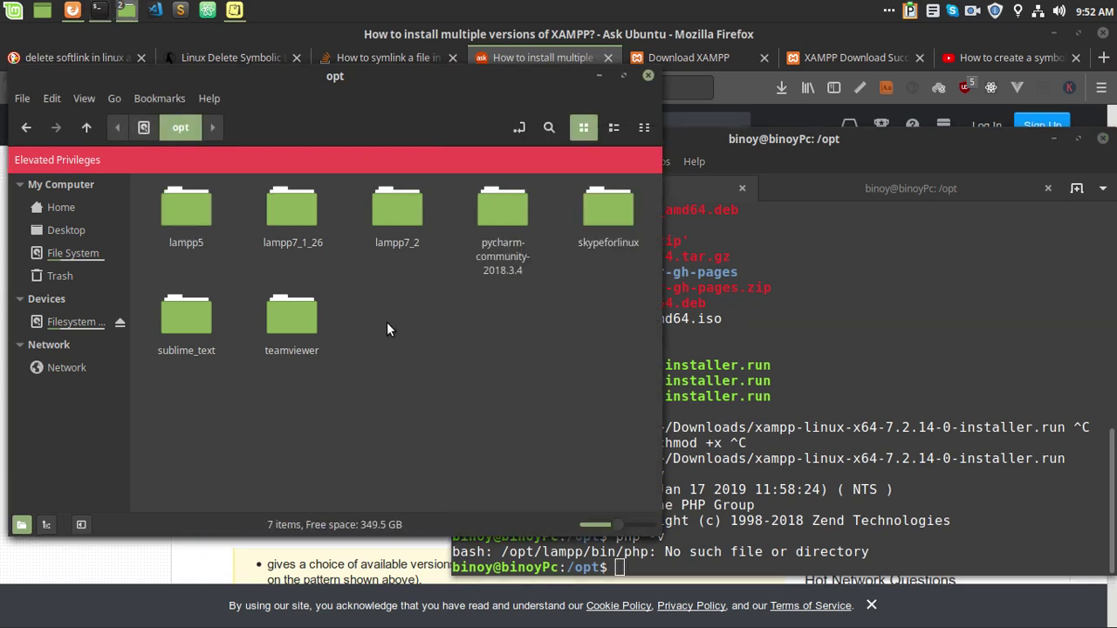
{"action": "left_click", "coordinate": [292, 215]}
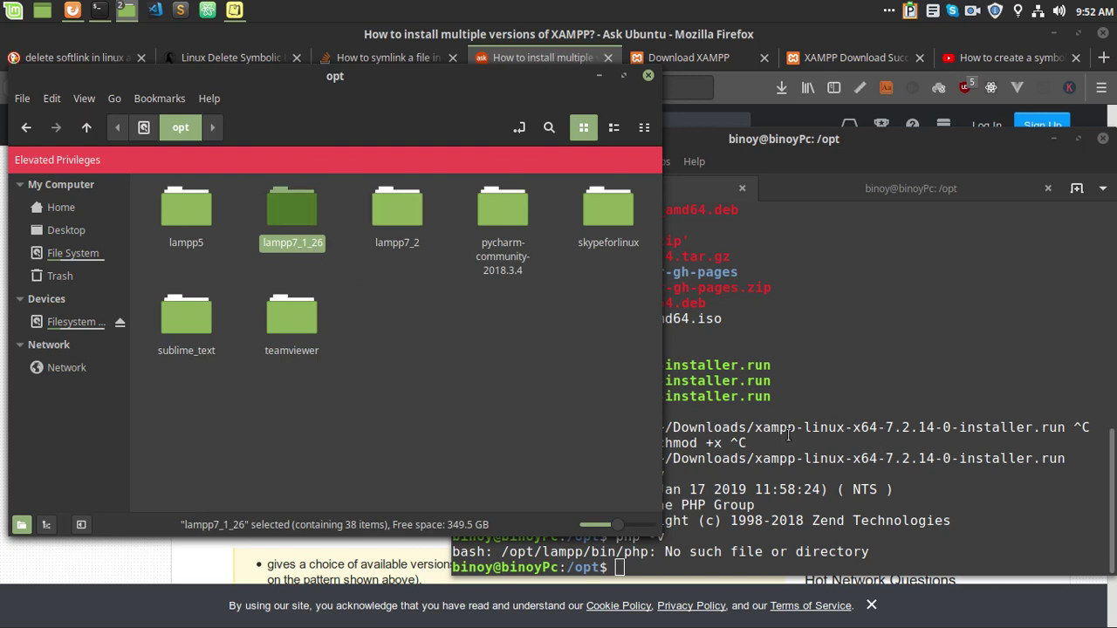
{"action": "left_click", "coordinate": [394, 229]}
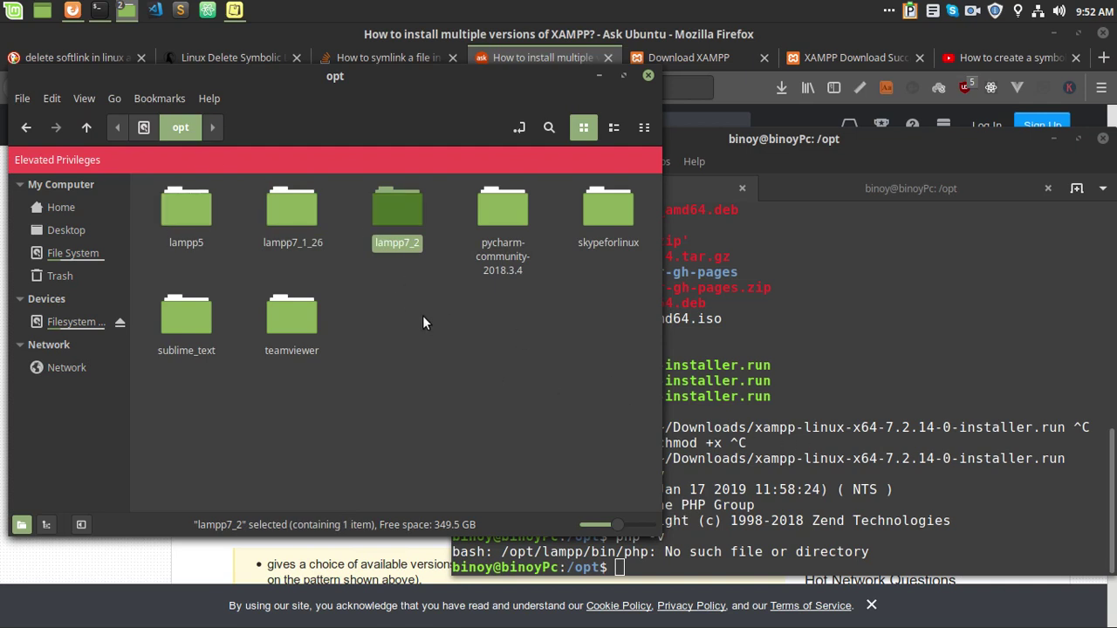
{"action": "left_click", "coordinate": [196, 213]}
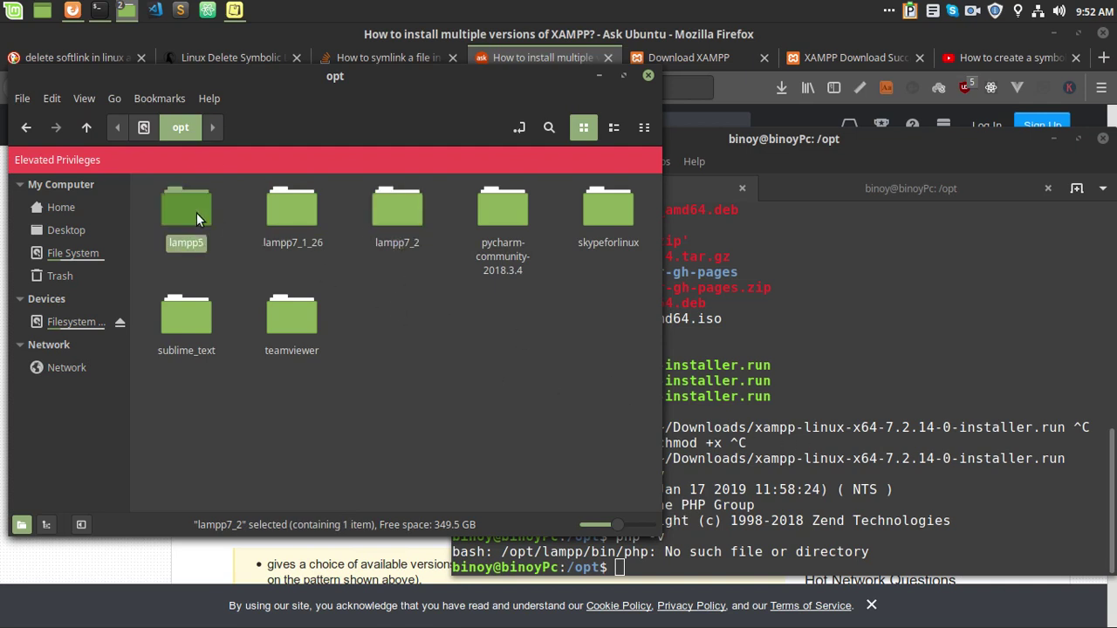
{"action": "left_click", "coordinate": [275, 205]}
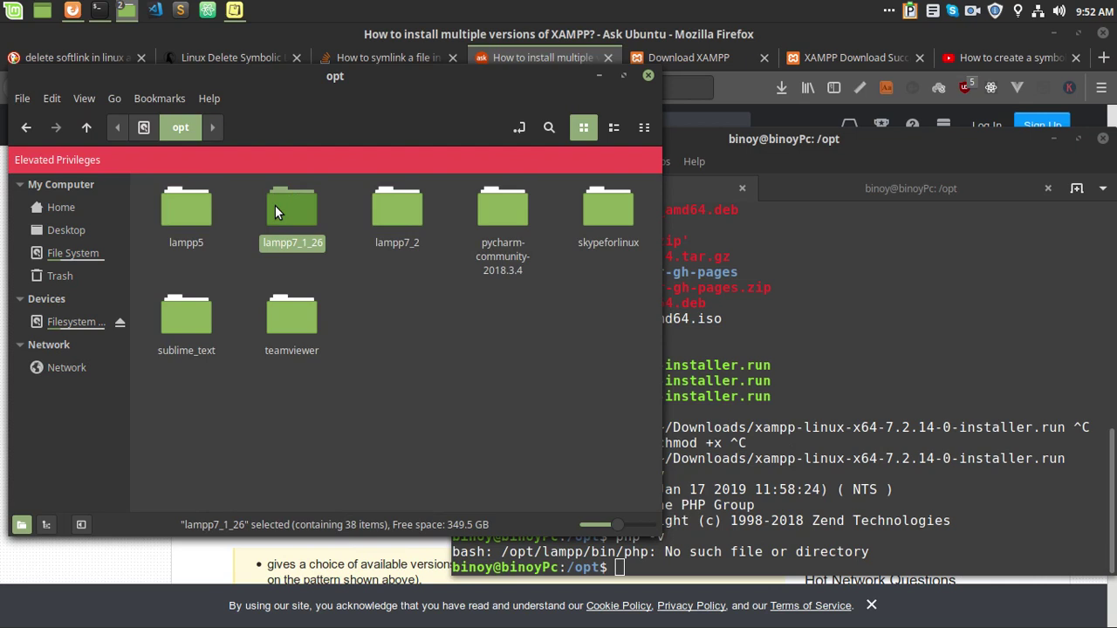
Step: Clear the output in the first terminal session with the clear command
{"action": "left_click", "coordinate": [944, 391]}
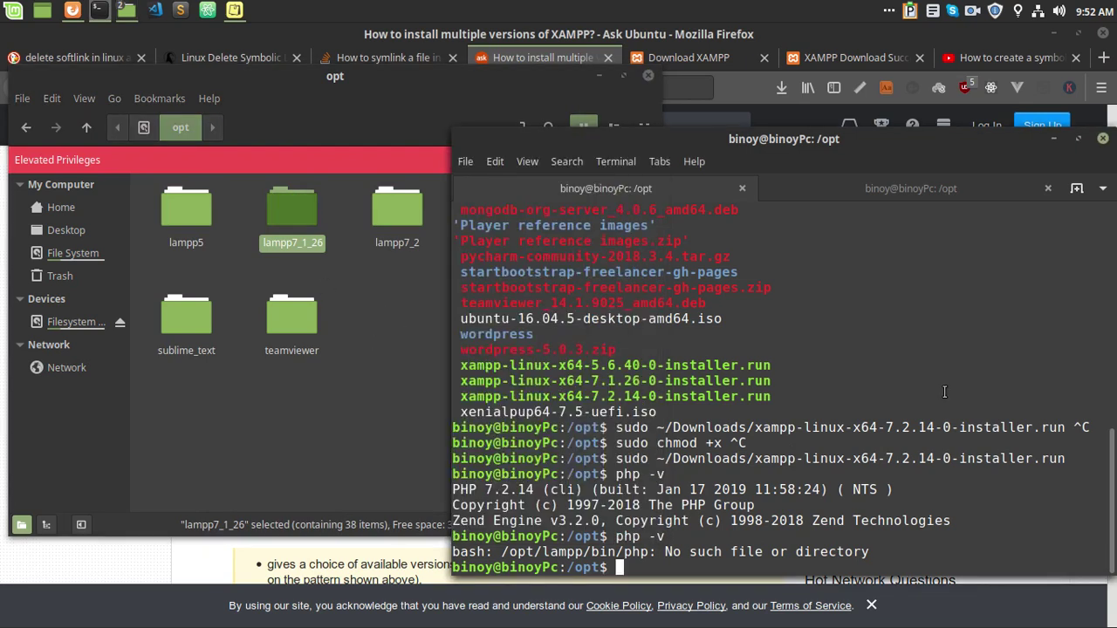
{"action": "type", "text": "clear"}
{"action": "key", "text": "Return"}
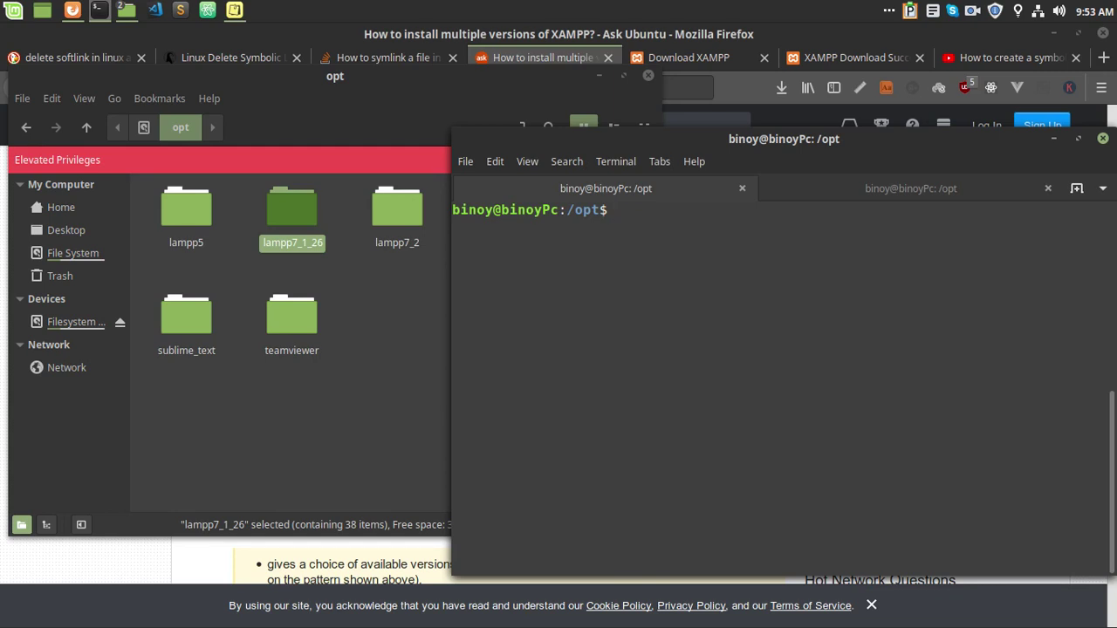
Step: Create a symbolic link named lampp in /opt that points to lampp5/, using sudo ln -s
{"action": "type", "text": "sudo ln -s lampp7_2"}
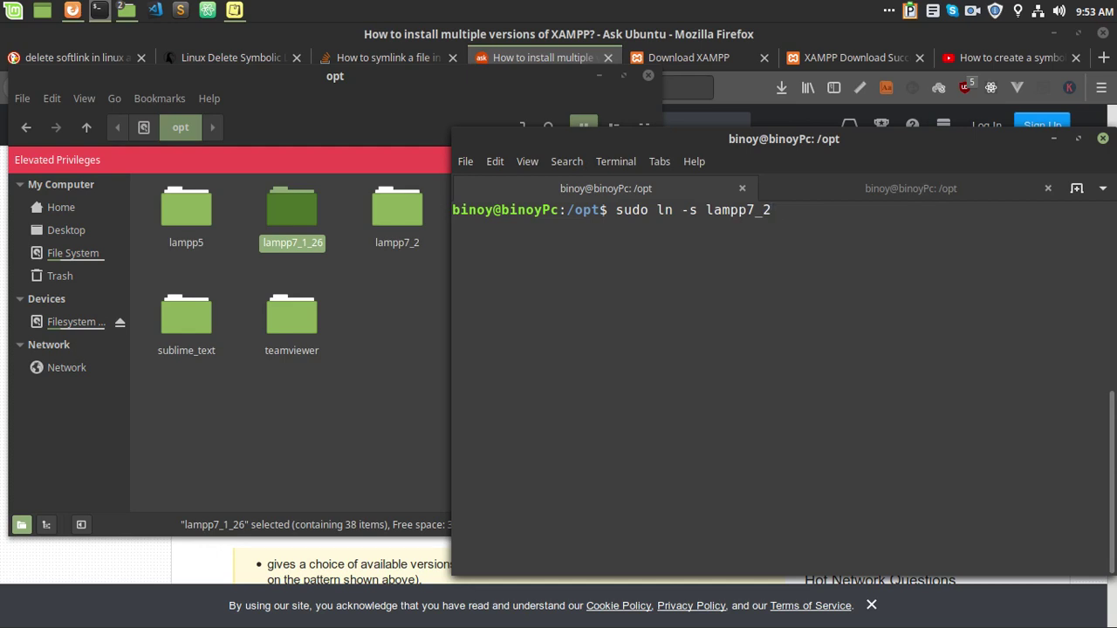
{"action": "key", "text": "BackSpace"}
{"action": "key", "text": "BackSpace"}
{"action": "key", "text": "BackSpace"}
{"action": "type", "text": "5/"}
{"action": "left_click_drag", "start_coordinate": [608, 210], "coordinate": [546, 210]}
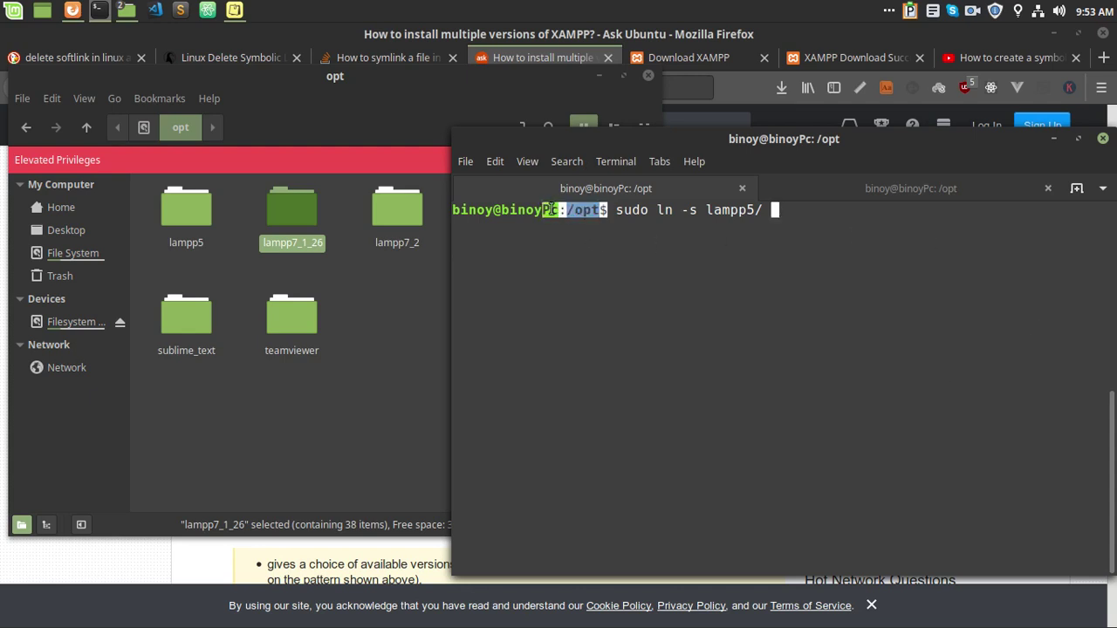
{"action": "left_click", "coordinate": [868, 293]}
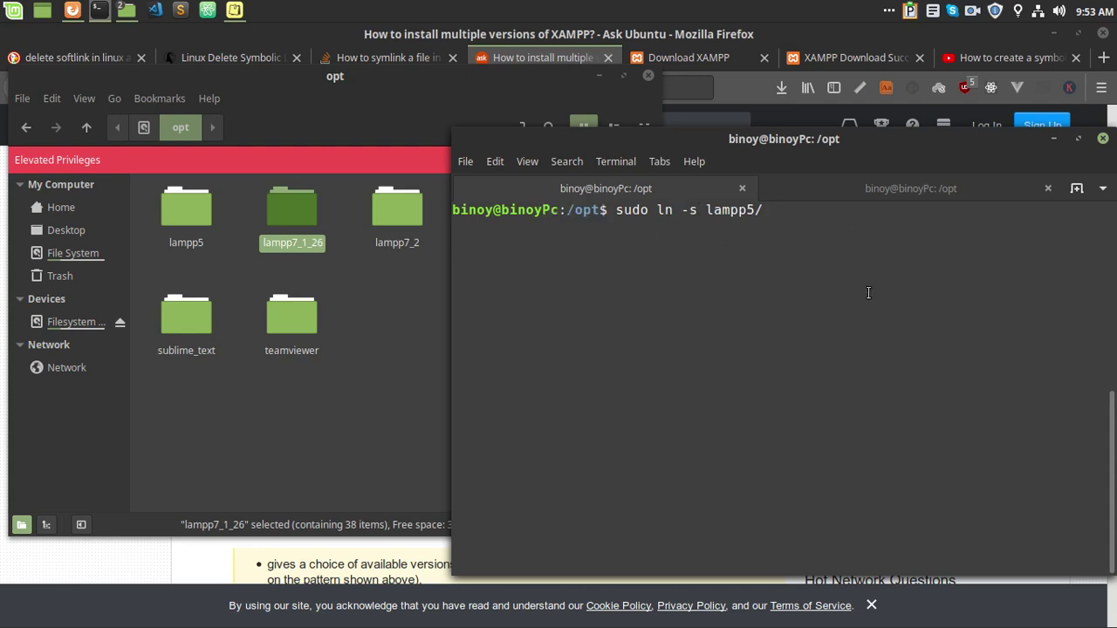
{"action": "type", "text": "lampp"}
{"action": "key", "text": "Return"}
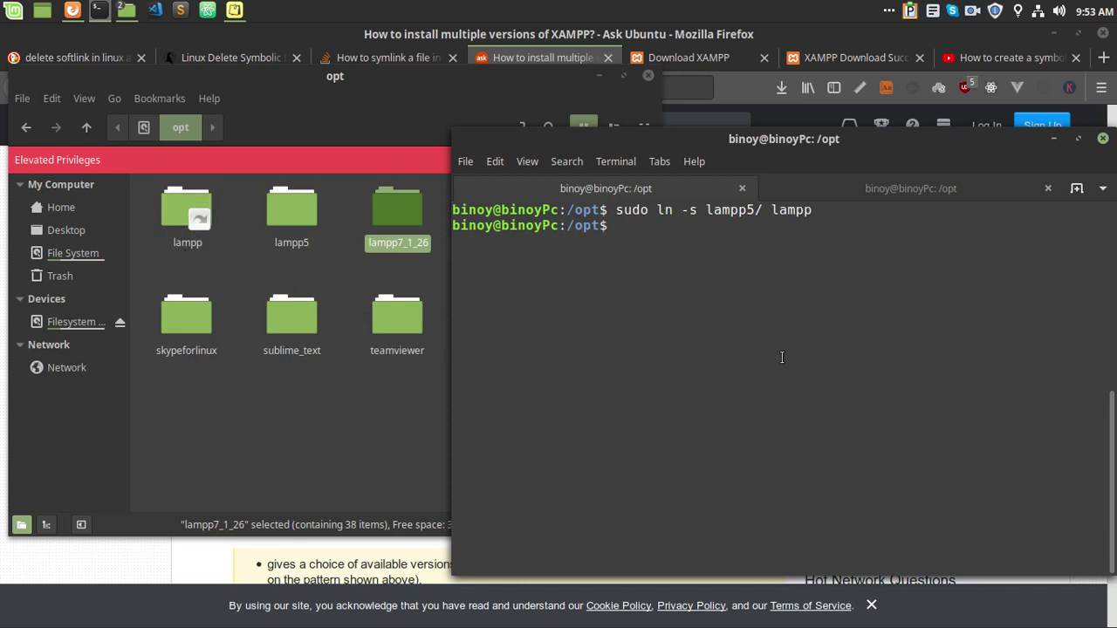
Step: Run php -v and examine the PHP version reported through the lampp link to lampp5
{"action": "type", "text": "php -v"}
{"action": "key", "text": "Return"}
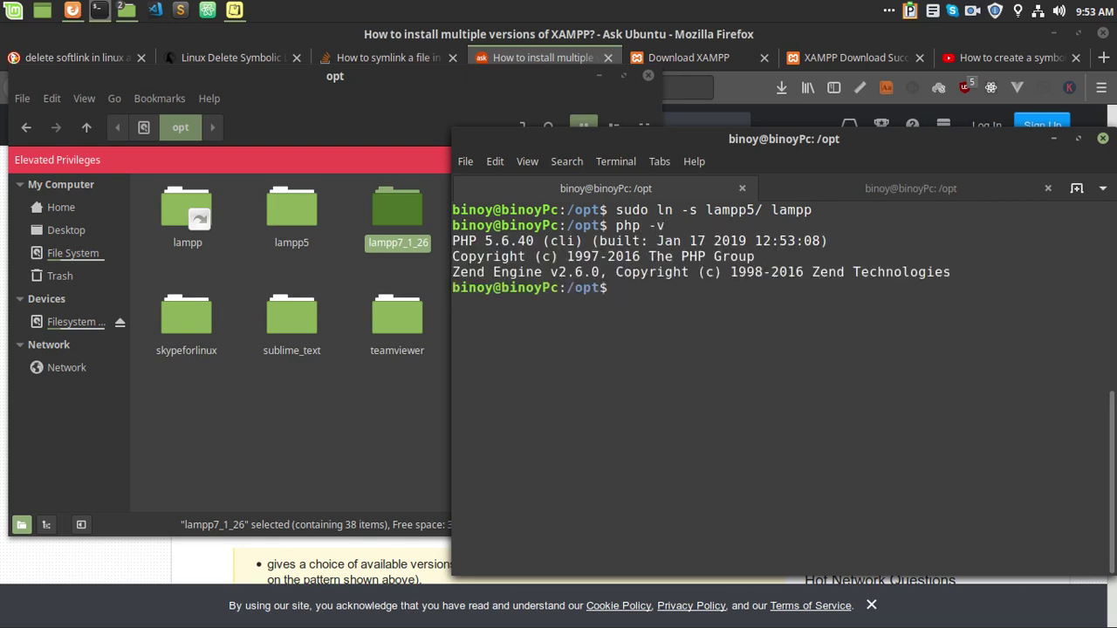
{"action": "left_click_drag", "start_coordinate": [485, 243], "coordinate": [672, 280]}
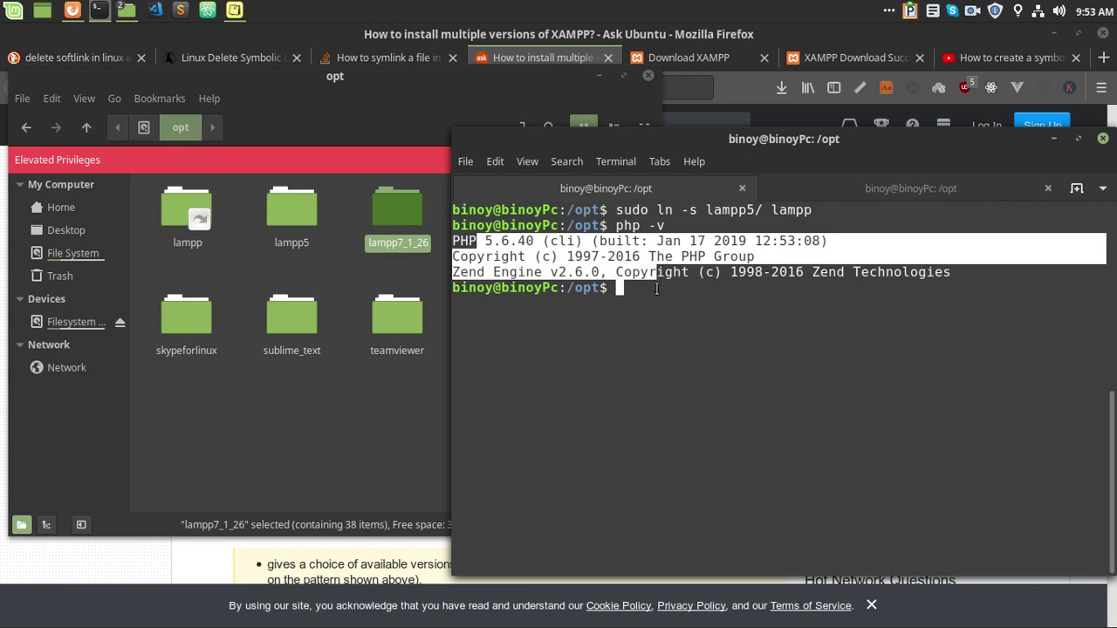
{"action": "left_click", "coordinate": [657, 291]}
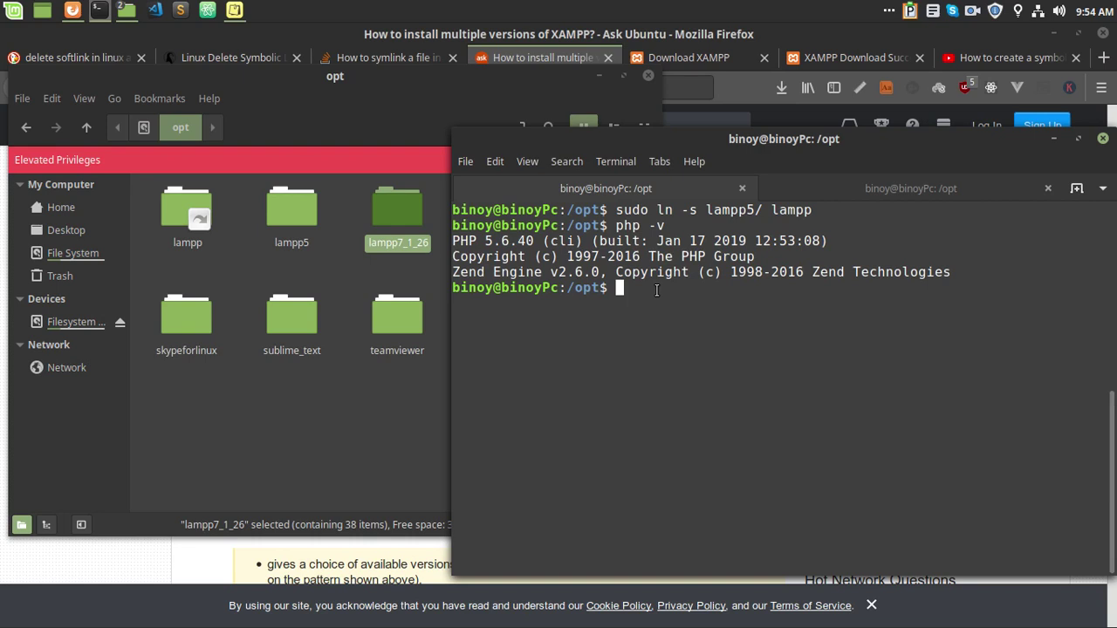
Step: Remove the lampp link with sudo rm -r and recreate it as a symbolic link to lampp7_1_26/
{"action": "type", "text": "sudo rm -r lampp"}
{"action": "key", "text": "Return"}
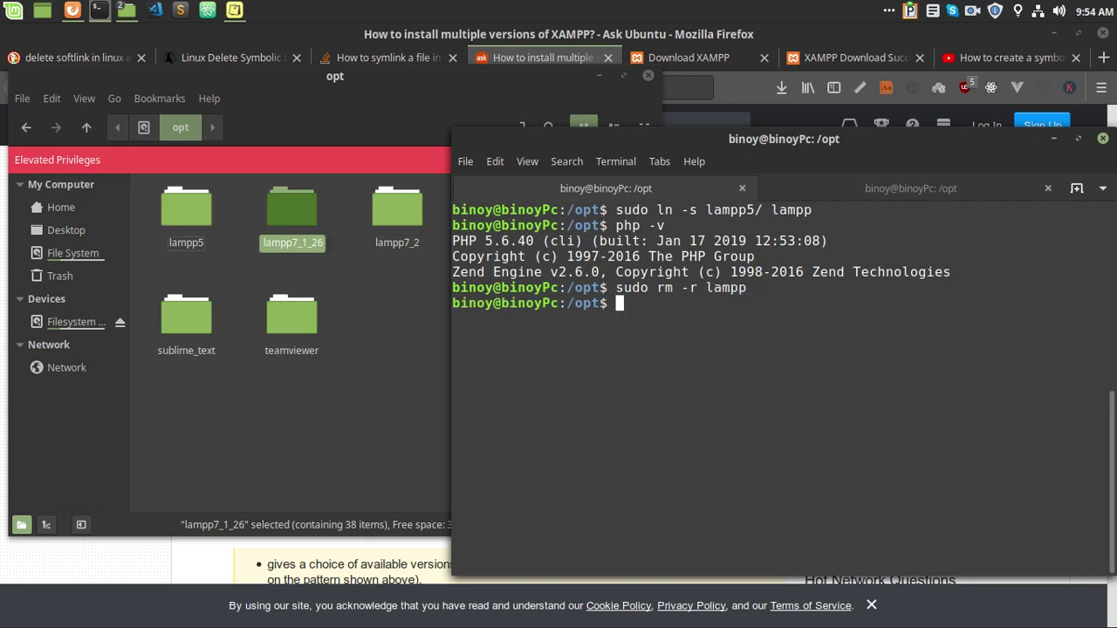
{"action": "type", "text": "sudo ln -s lampp"}
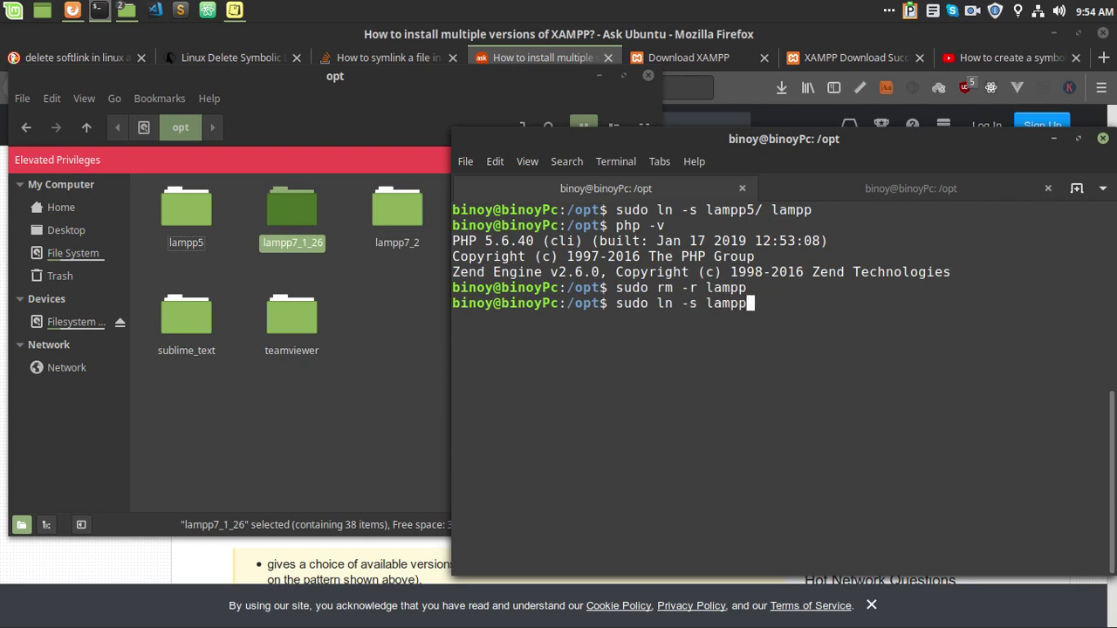
{"action": "type", "text": "7_1"}
{"action": "key", "text": "Tab"}
{"action": "type", "text": "lma"}
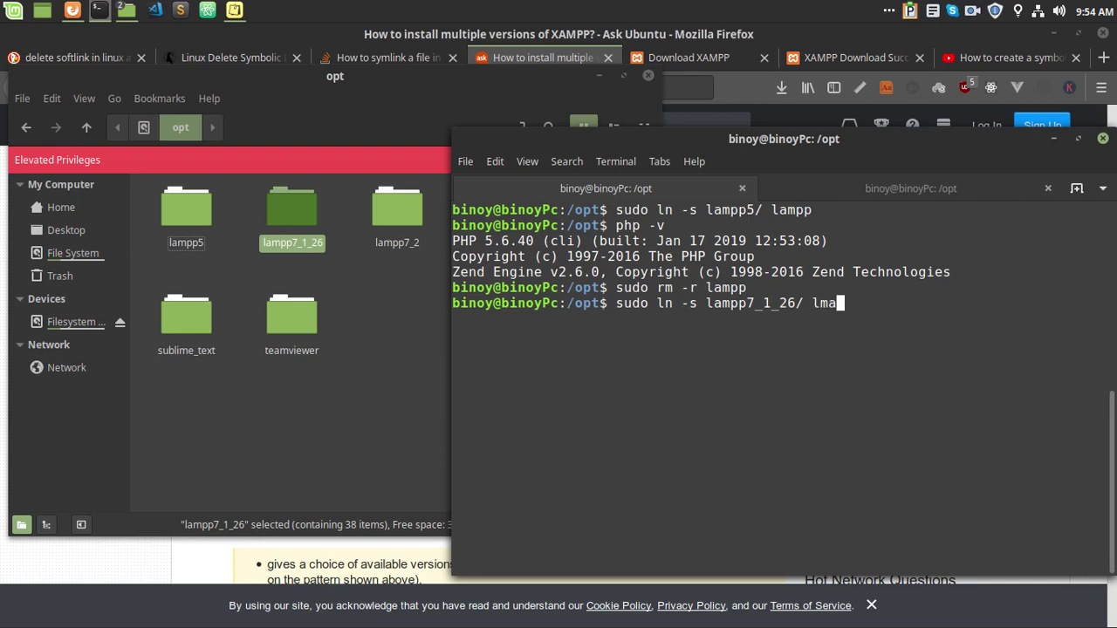
{"action": "key", "text": "BackSpace"}
{"action": "key", "text": "BackSpace"}
{"action": "key", "text": "BackSpace"}
{"action": "type", "text": "lampp"}
{"action": "key", "text": "Return"}
Step: Run php -v for the lampp7_1_26 link and compare the reported version with the previous output
{"action": "type", "text": "php -v"}
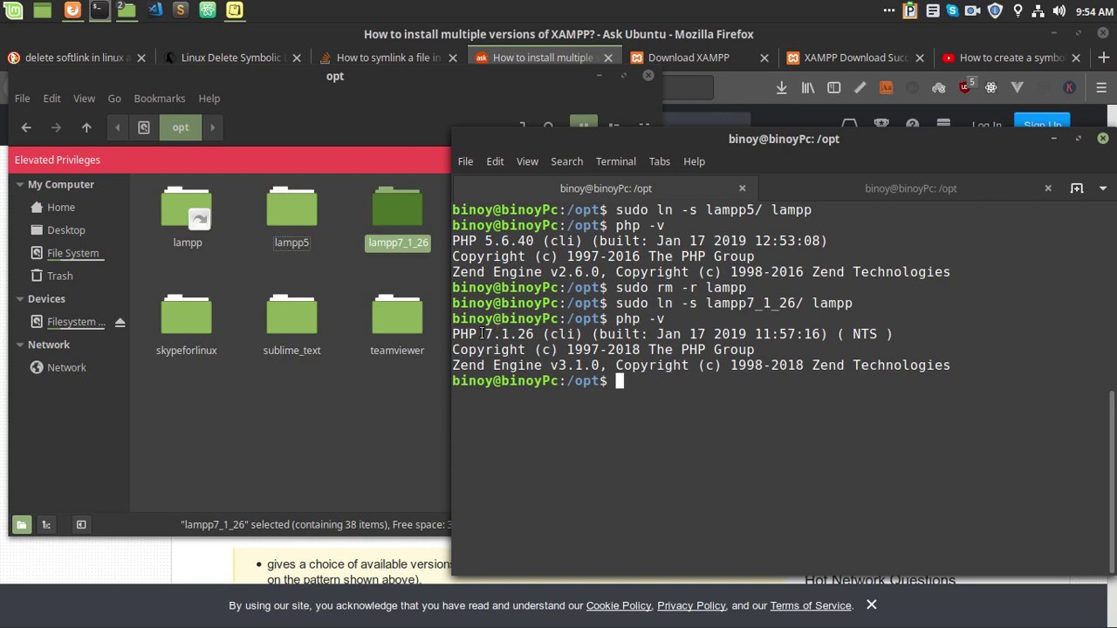
{"action": "left_click_drag", "start_coordinate": [481, 333], "coordinate": [611, 367]}
{"action": "left_click_drag", "start_coordinate": [482, 241], "coordinate": [625, 269]}
{"action": "left_click", "coordinate": [688, 382]}
Step: Start XAMPP with sudo /opt/lampp/lampp start and compare the startup output with the earlier PHP version output
{"action": "type", "text": "sudo /opt/lla"}
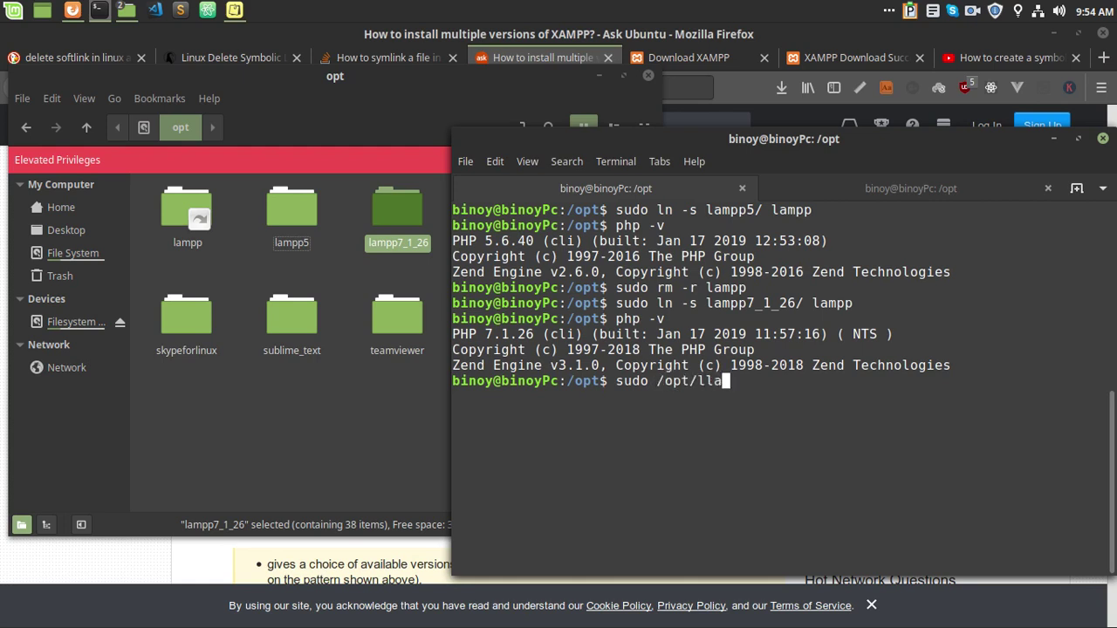
{"action": "key", "text": "BackSpace"}
{"action": "key", "text": "BackSpace"}
{"action": "key", "text": "BackSpace"}
{"action": "type", "text": "lampp/lampp start"}
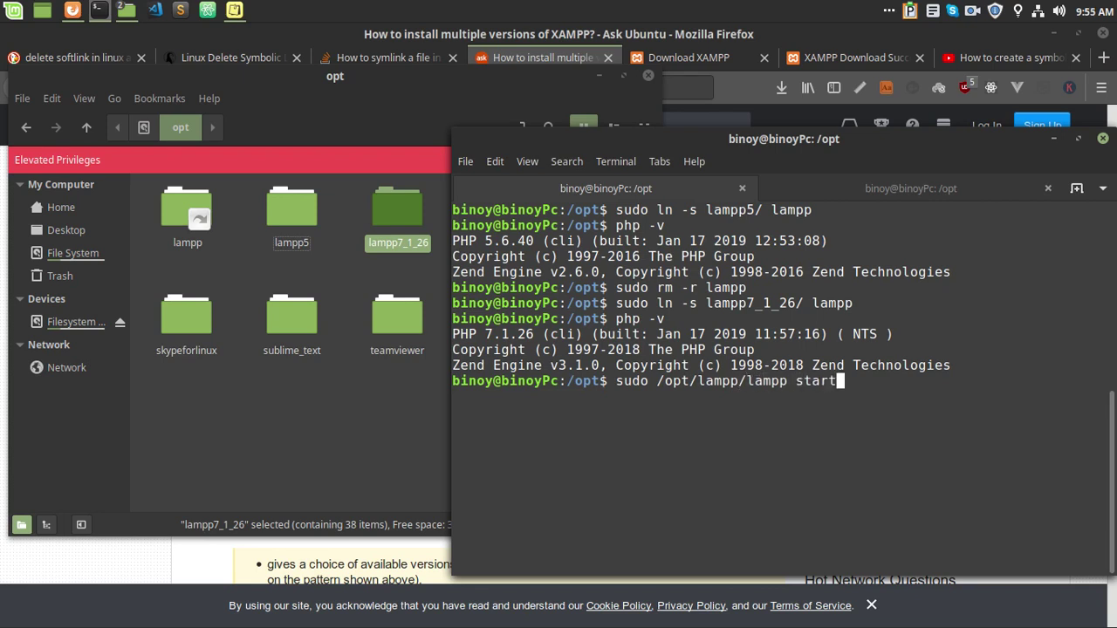
{"action": "key", "text": "Return"}
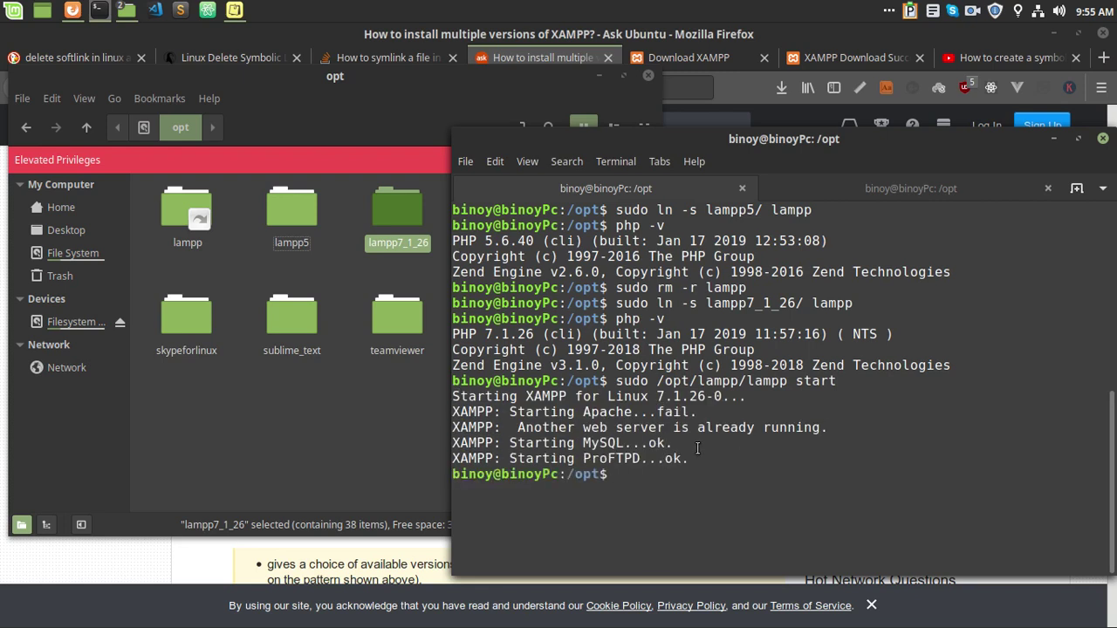
{"action": "left_click_drag", "start_coordinate": [520, 397], "coordinate": [704, 414]}
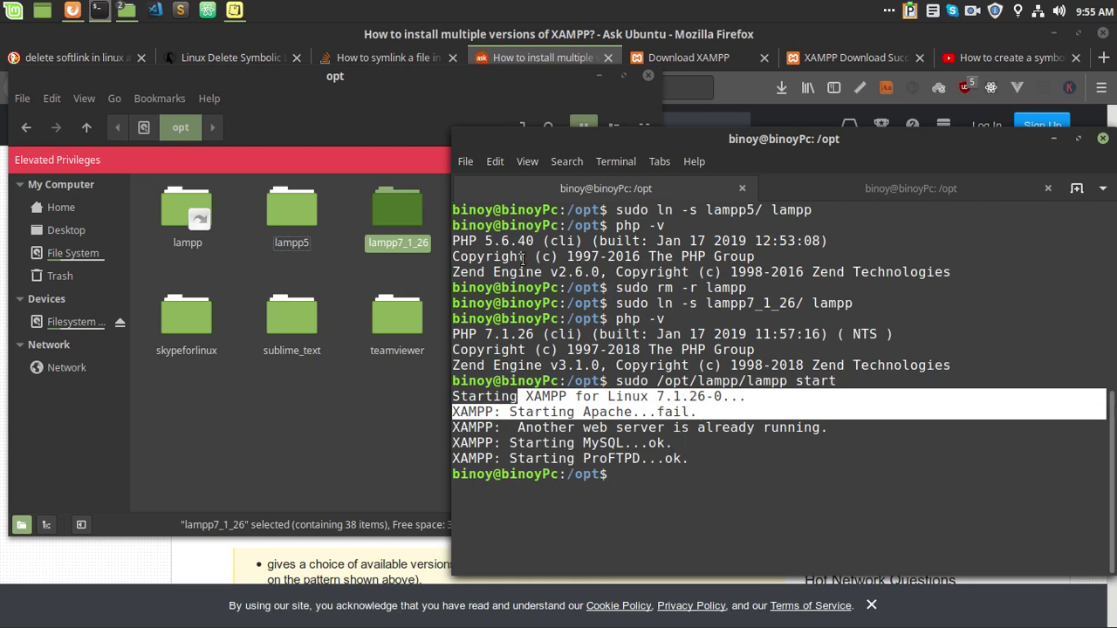
{"action": "left_click_drag", "start_coordinate": [485, 240], "coordinate": [668, 279]}
{"action": "left_click", "coordinate": [686, 472]}
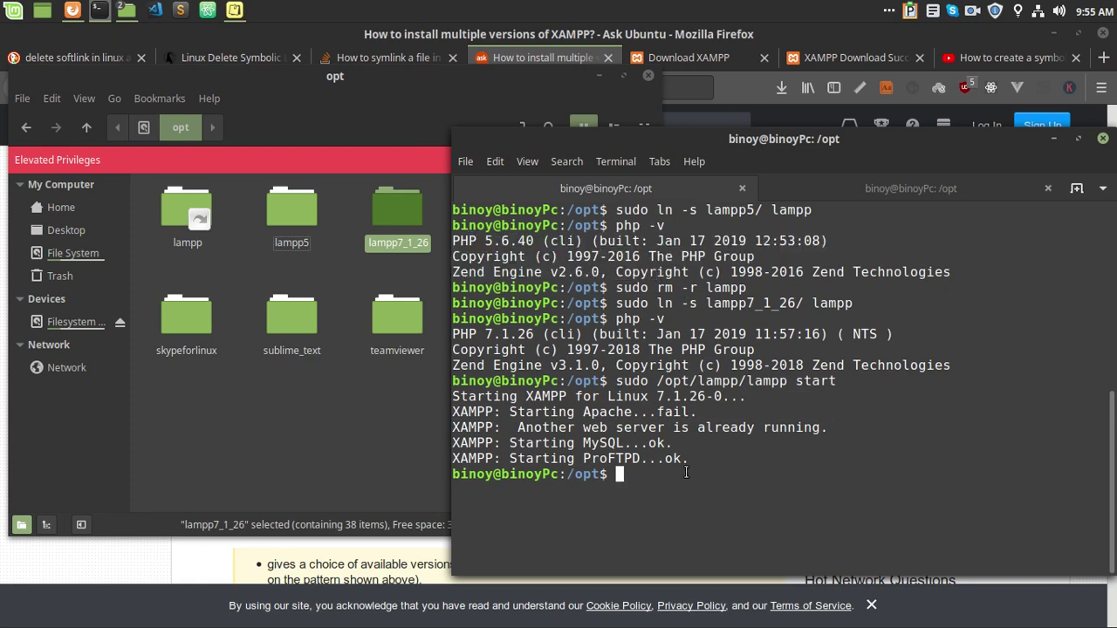